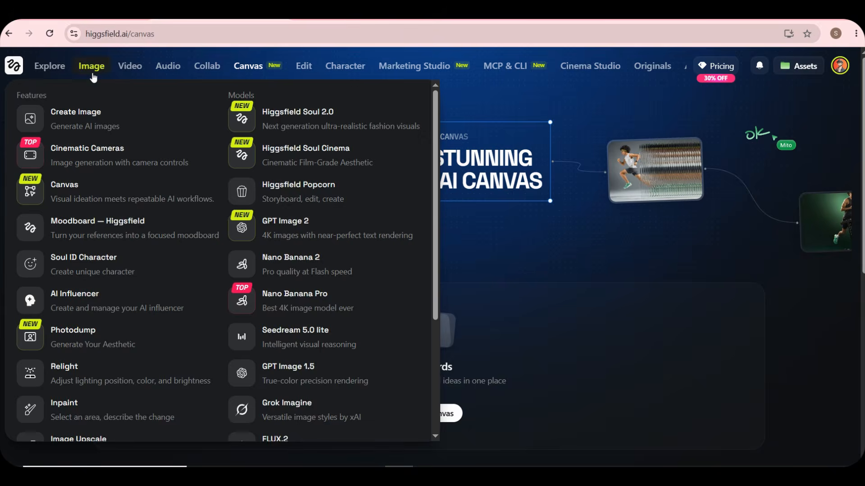
pyautogui.moveTo(91, 67)
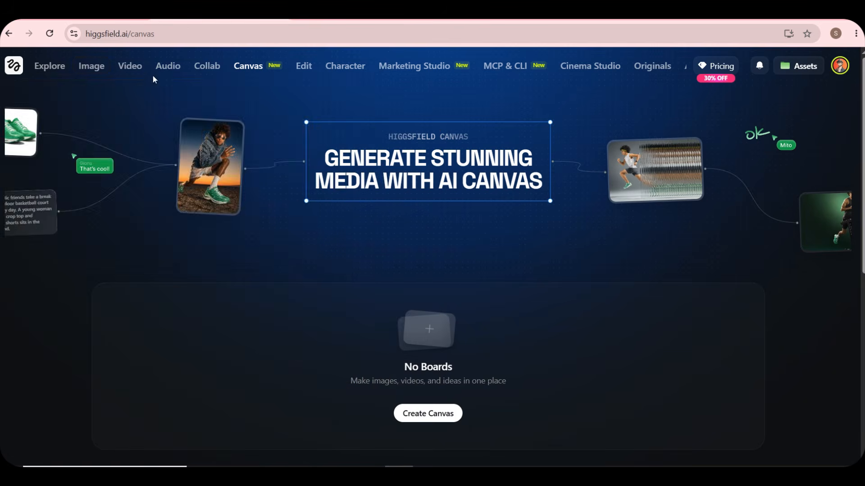
pyautogui.moveTo(138, 66)
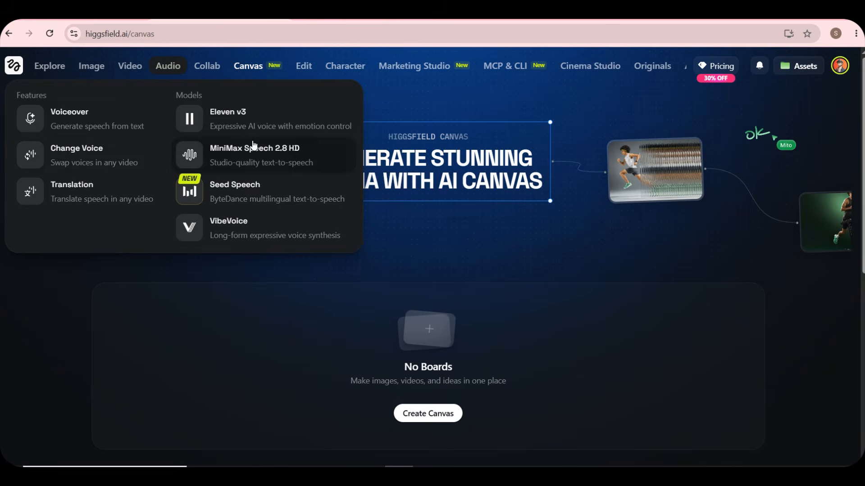
pyautogui.moveTo(169, 67)
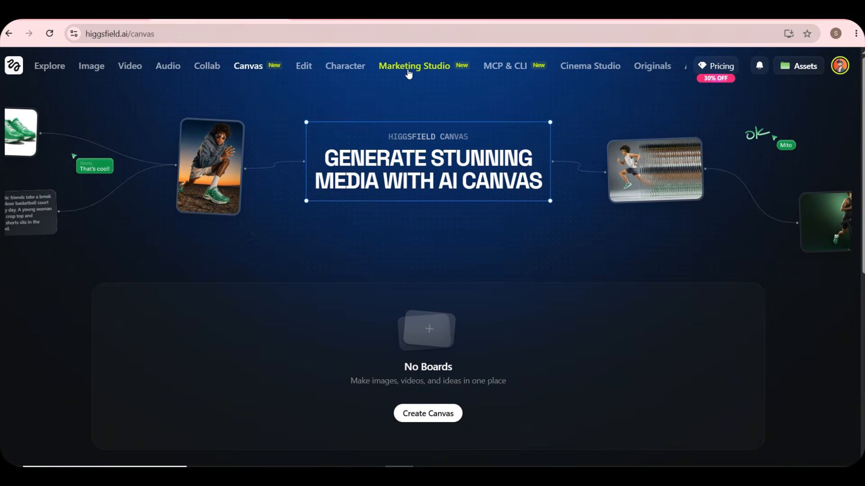
pyautogui.moveTo(369, 62)
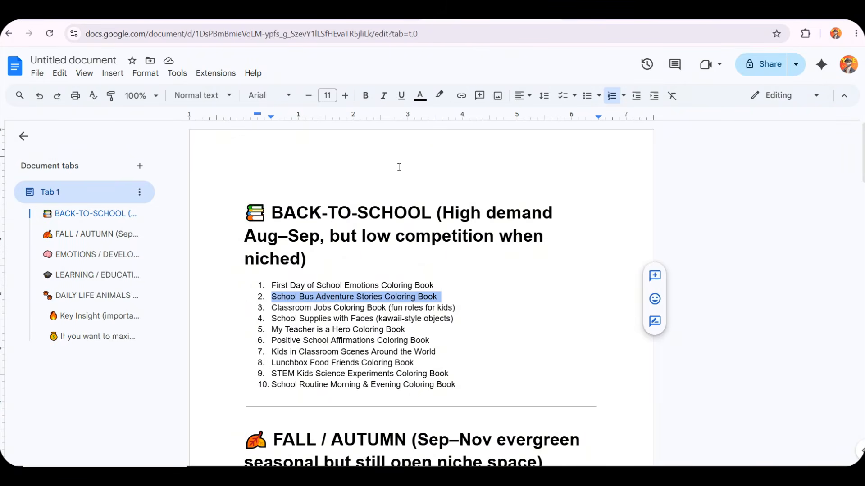
# - Review the coloring book niche ideas in the Google Docs document and highlight "School Bus Adventure Stories Coloring Book" in the back-to-school list
pyautogui.click(337, 212)
pyautogui.click(273, 183)
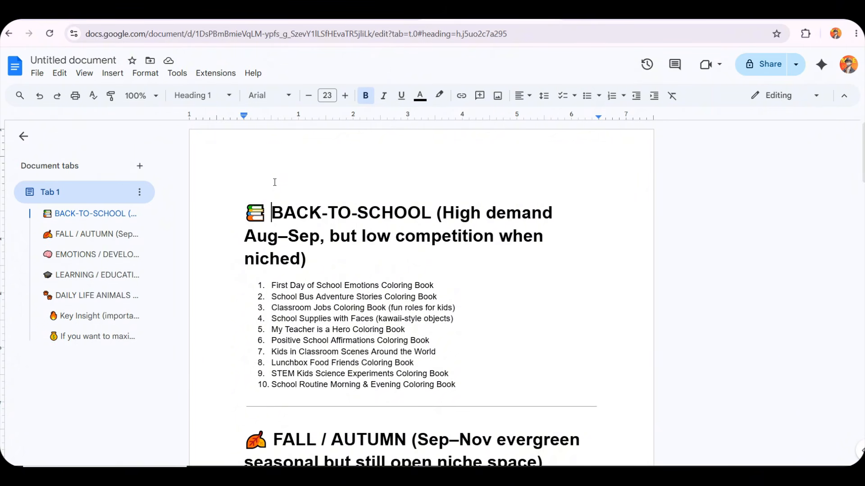
pyautogui.scroll(-3, 274, 182)
pyautogui.scroll(3, 414, 224)
pyautogui.scroll(-12, 414, 225)
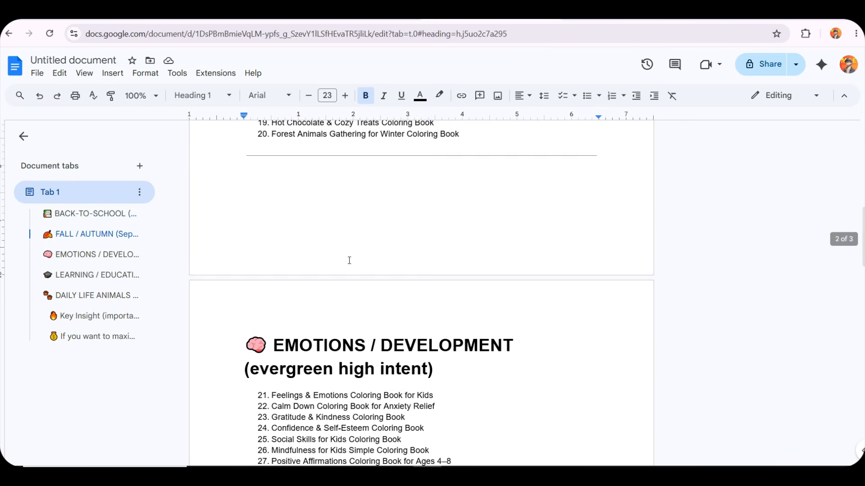
pyautogui.scroll(-9, 349, 260)
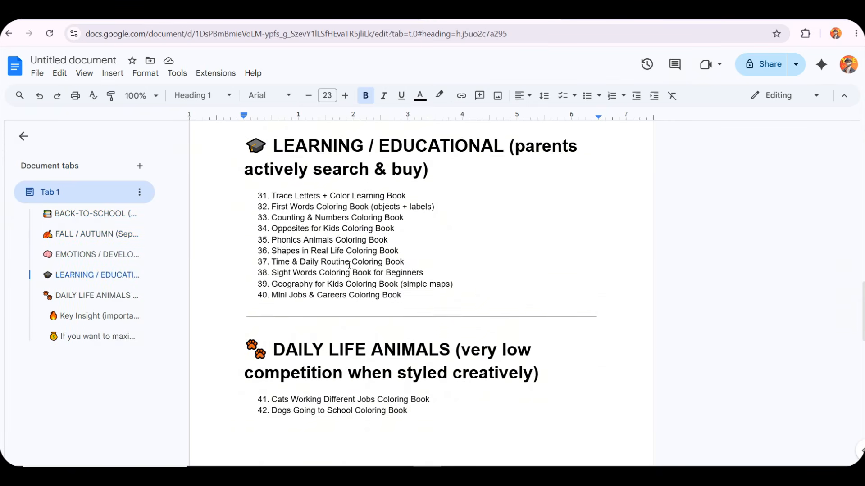
pyautogui.scroll(-13, 349, 265)
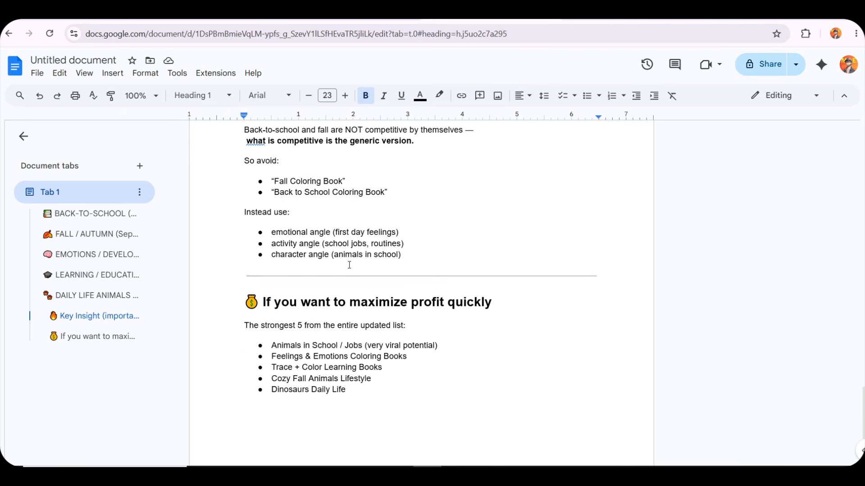
pyautogui.scroll(1, 217, 169)
pyautogui.scroll(-1, 316, 287)
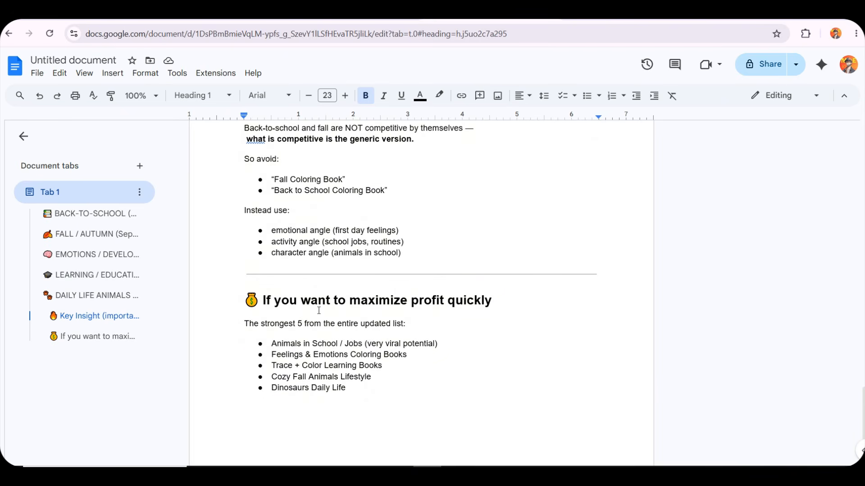
pyautogui.scroll(20, 318, 309)
pyautogui.scroll(12, 318, 311)
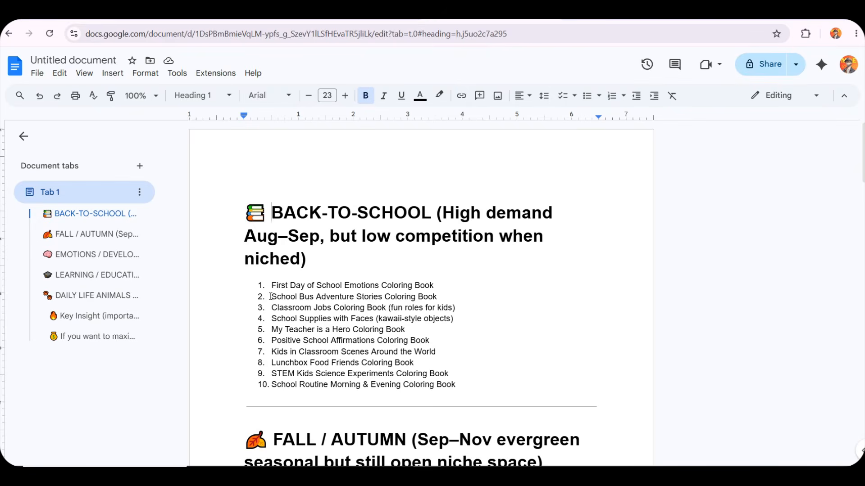
pyautogui.moveTo(271, 296); pyautogui.dragTo(436, 298)
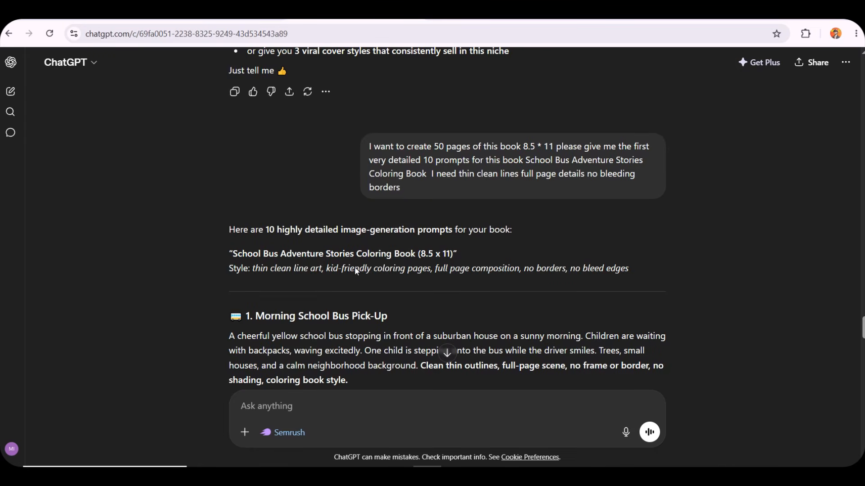
# - In ChatGPT, review the request for 10 detailed School Bus Adventure Stories prompts and read through the generated page prompts
pyautogui.moveTo(405, 160); pyautogui.dragTo(507, 161)
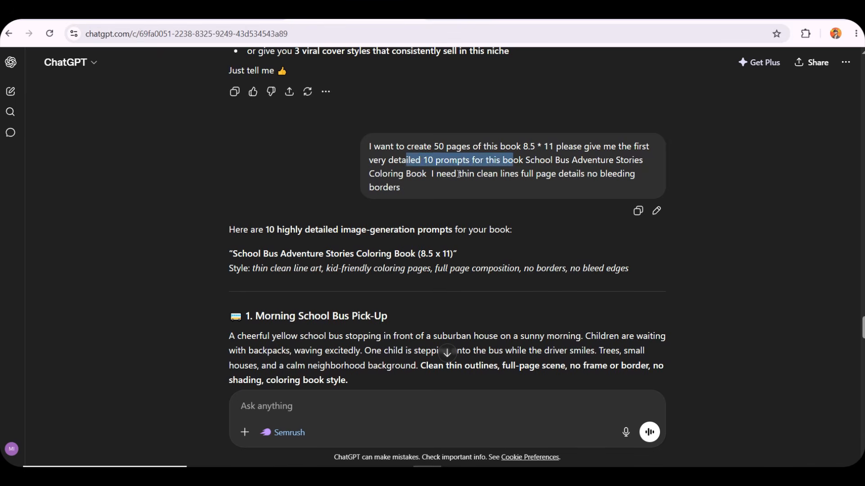
pyautogui.moveTo(459, 173); pyautogui.dragTo(488, 173)
pyautogui.scroll(-5, 482, 188)
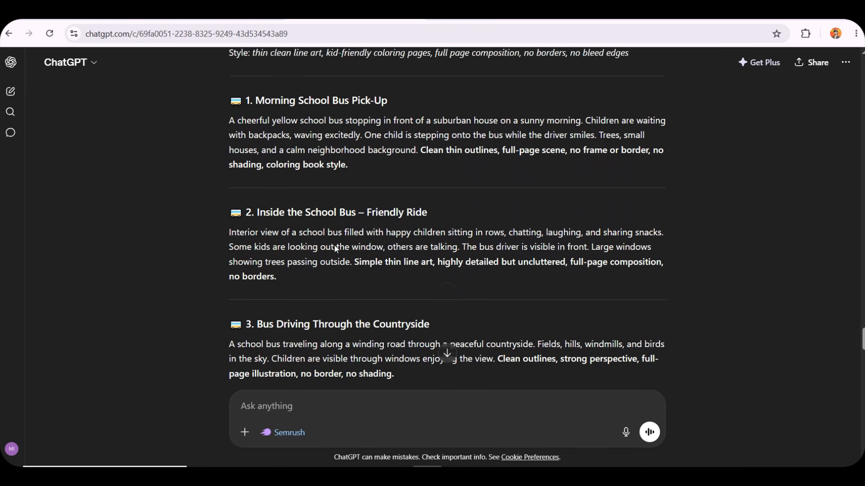
pyautogui.scroll(-15, 379, 233)
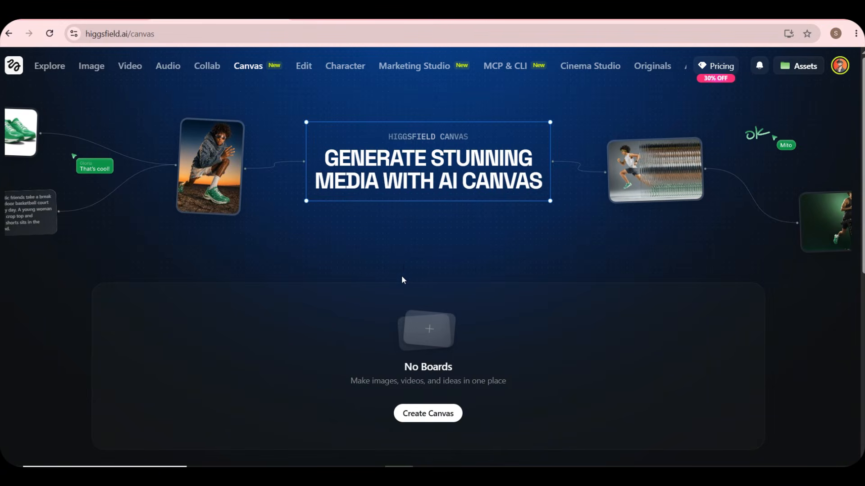
# - Switch to Higgsfield and create a new blank canvas
pyautogui.click(435, 413)
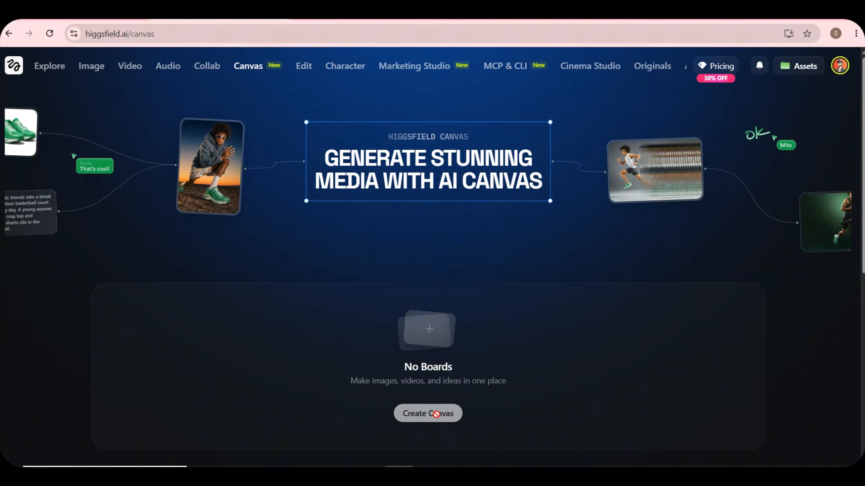
pyautogui.moveTo(491, 280); pyautogui.dragTo(436, 262)
pyautogui.moveTo(684, 100); pyautogui.dragTo(66, 390)
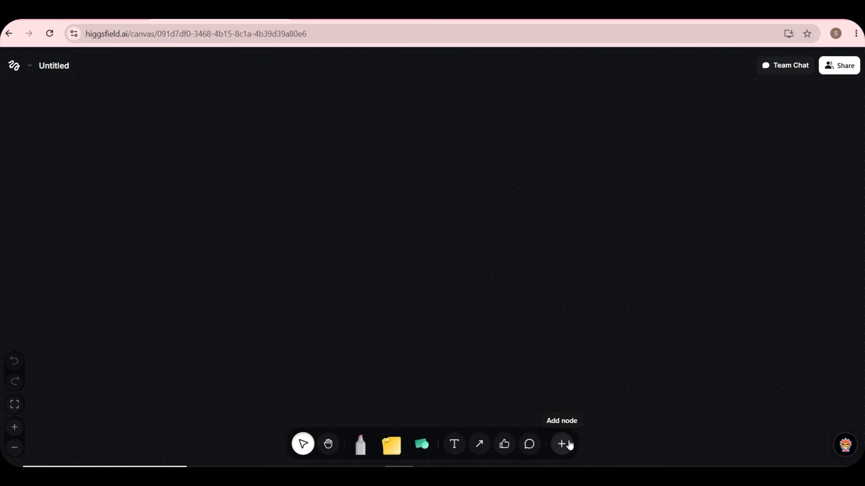
# - Add a Text node to the canvas and paste in the prompt beginning "A cheerful yellow school bus stopping in front of a suburban house"
pyautogui.click(571, 446)
pyautogui.scroll(-1, 568, 299)
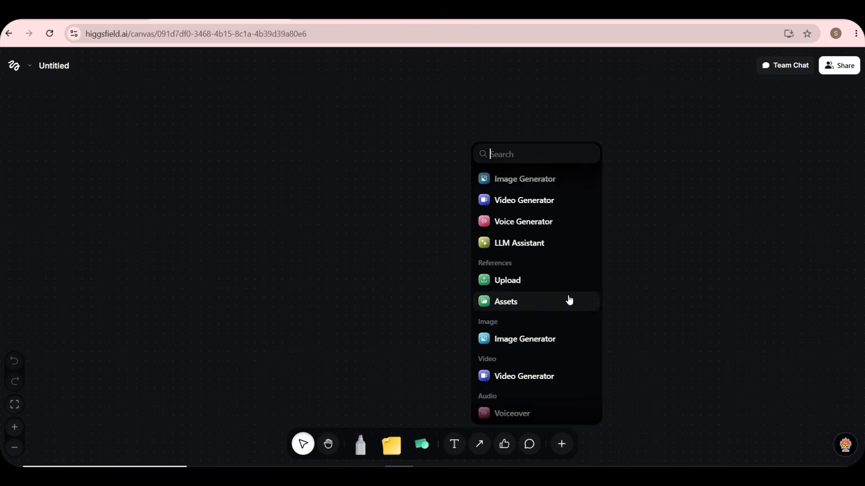
pyautogui.scroll(1, 517, 245)
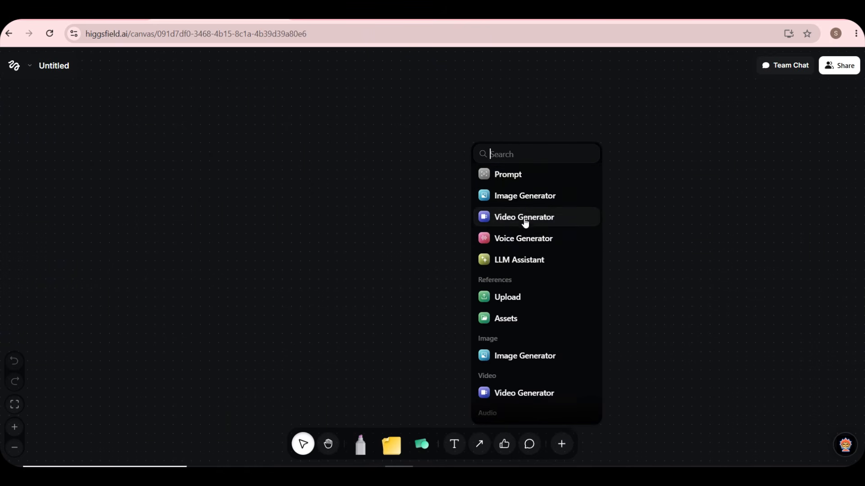
pyautogui.scroll(-3, 522, 316)
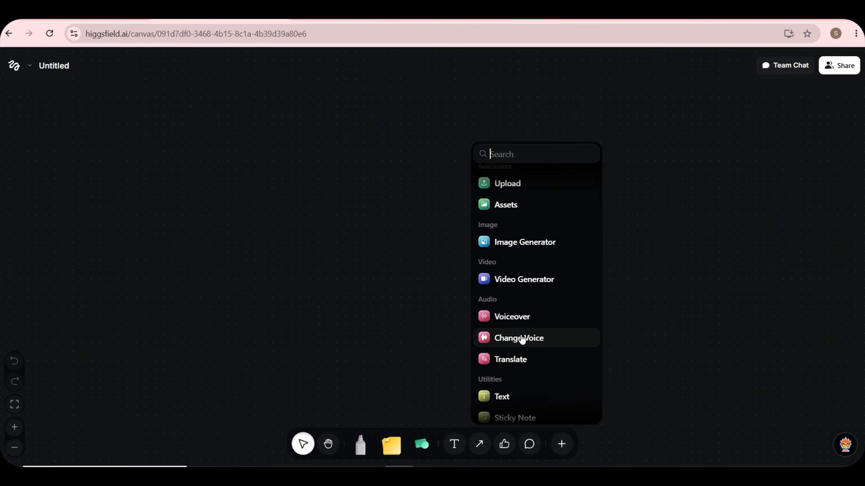
pyautogui.click(511, 399)
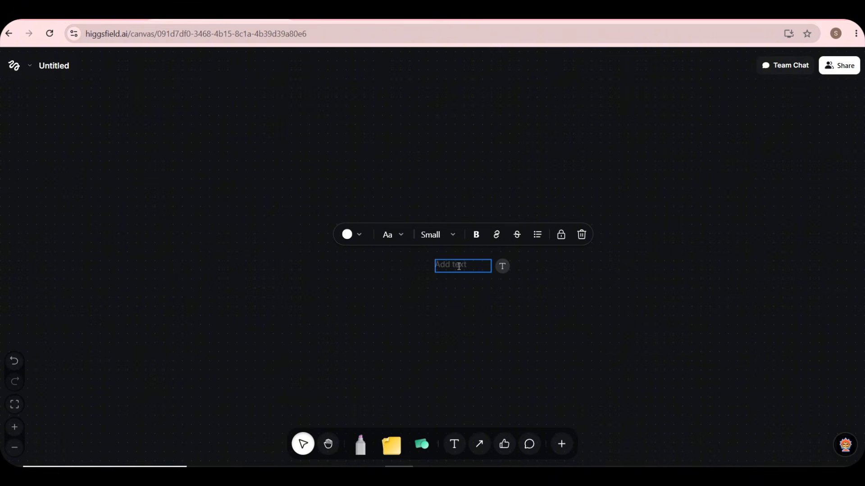
pyautogui.hotkey('ctrl', 'v')
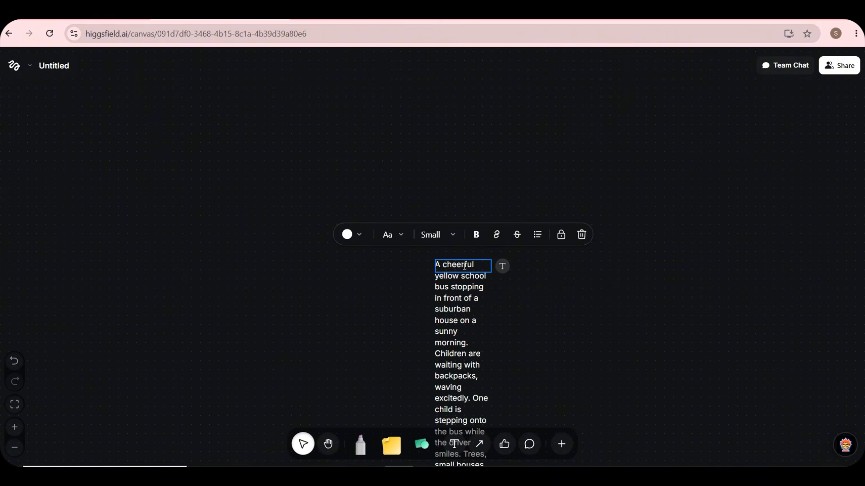
# - Color the prompt text red, set its size to extra small, and widen its box so the prompt fits in a short block
pyautogui.moveTo(526, 292); pyautogui.dragTo(251, 142)
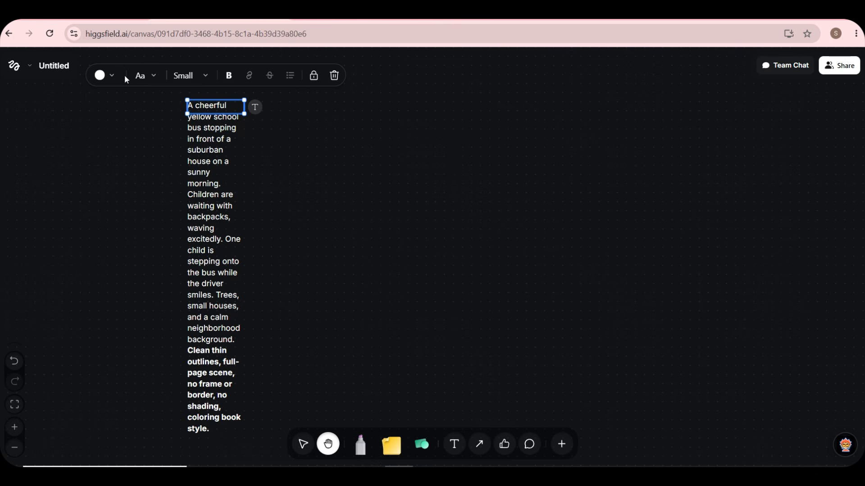
pyautogui.click(113, 76)
pyautogui.moveTo(199, 112); pyautogui.dragTo(211, 172)
pyautogui.click(192, 92)
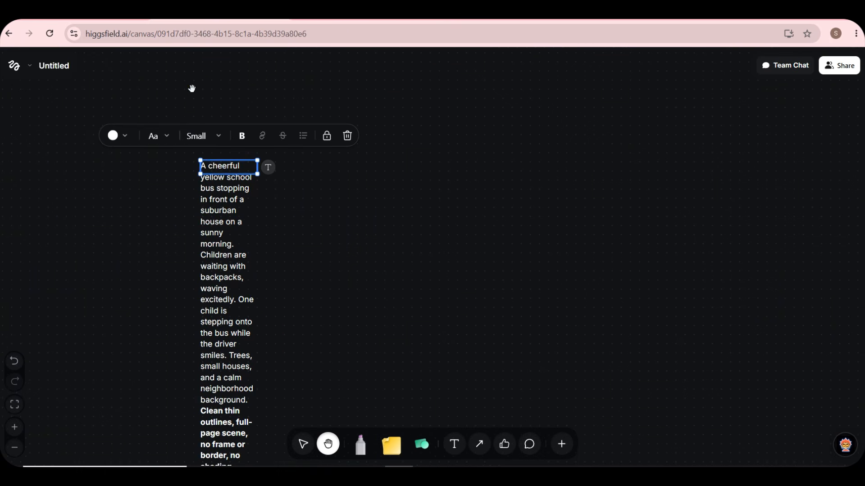
pyautogui.click(164, 136)
pyautogui.click(219, 136)
pyautogui.scroll(3, 234, 263)
pyautogui.click(181, 80)
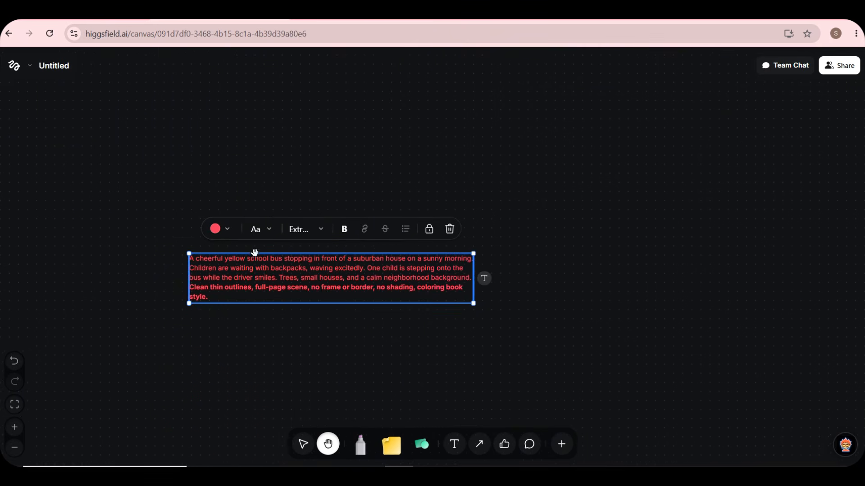
# - Scale the red prompt text down to 7px and place it in the upper-left area of the canvas
pyautogui.moveTo(280, 270); pyautogui.dragTo(186, 195)
pyautogui.moveTo(378, 177); pyautogui.dragTo(253, 201)
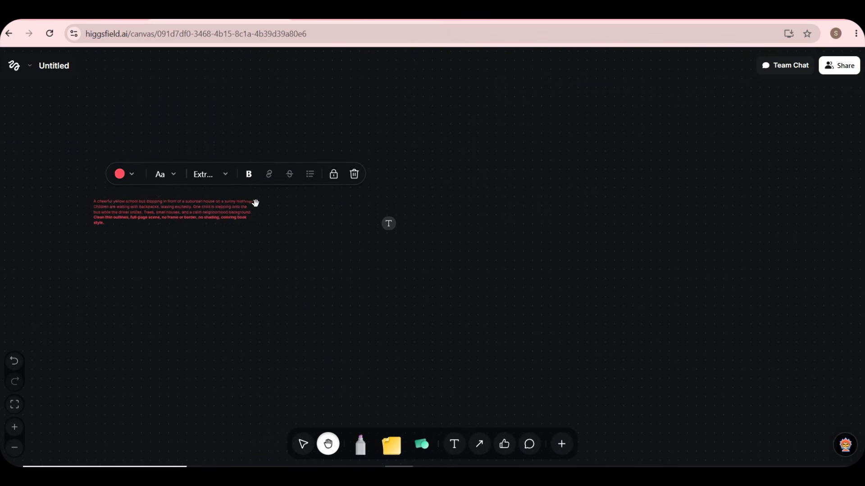
pyautogui.moveTo(197, 216); pyautogui.dragTo(216, 164)
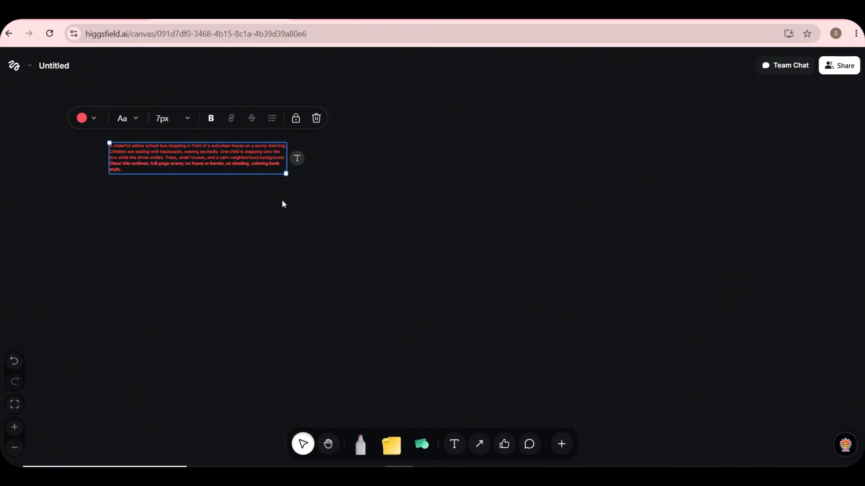
# - Add an Image Generation node connected to the prompt text and place it beside the text
pyautogui.click(297, 159)
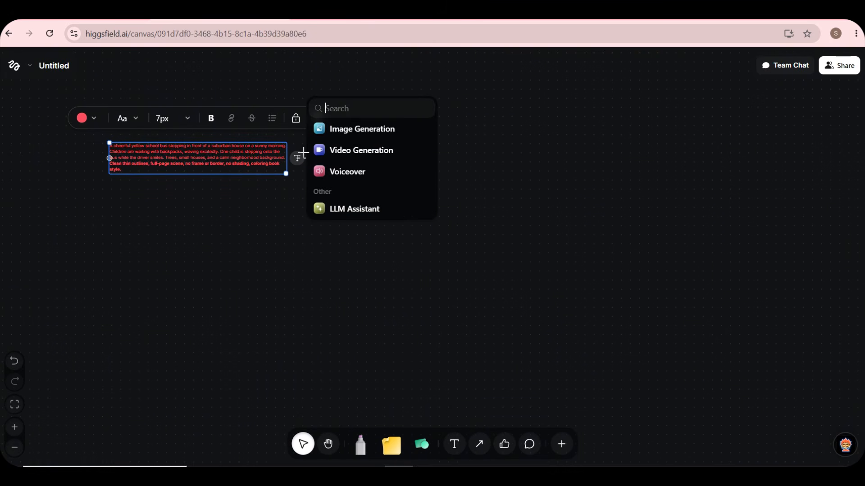
pyautogui.click(365, 128)
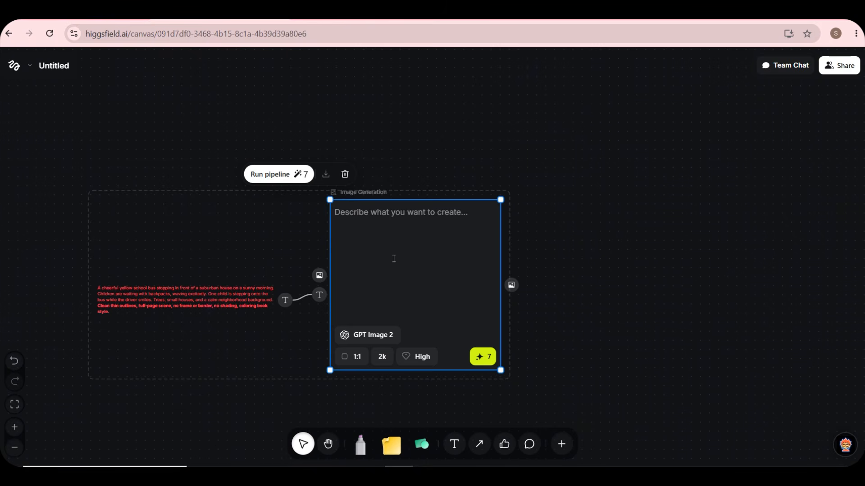
pyautogui.click(251, 300)
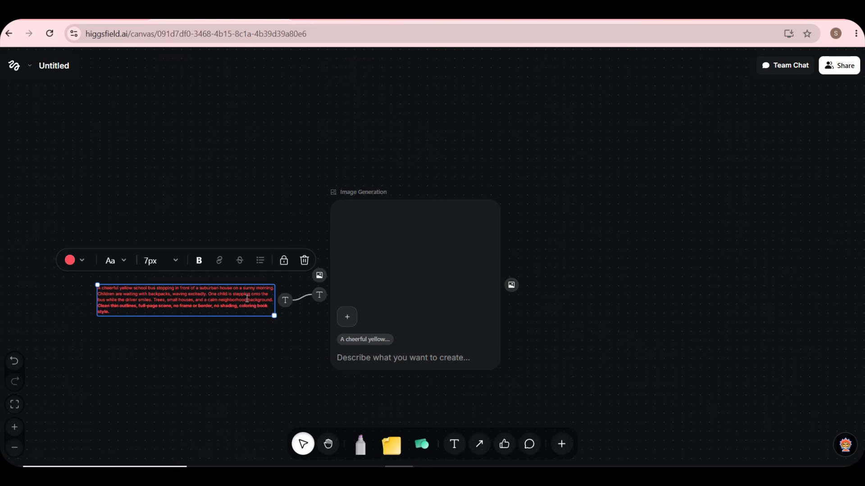
pyautogui.click(354, 273)
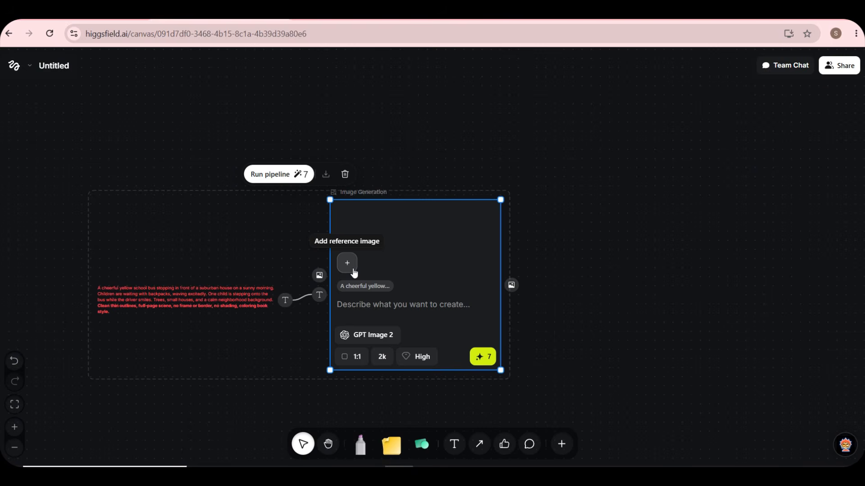
# - Browse the image models, keep GPT Image 2, and set the image generation node's aspect ratio to 3:4
pyautogui.click(361, 338)
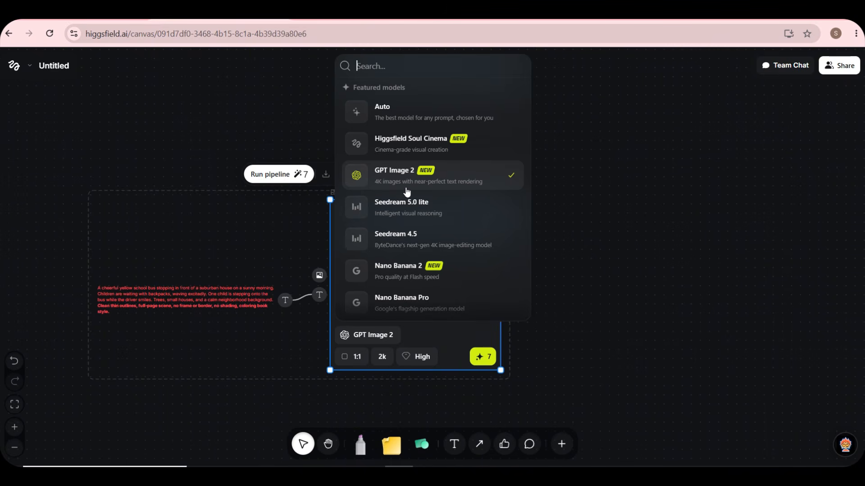
pyautogui.scroll(-5, 395, 180)
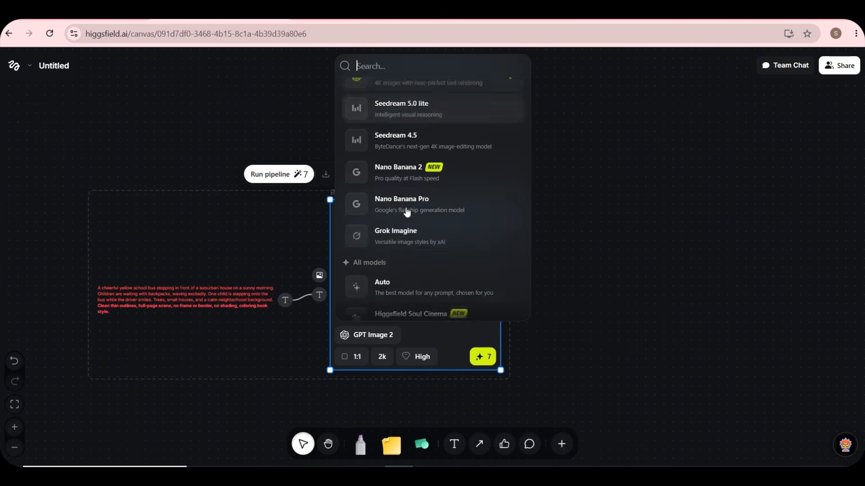
pyautogui.click(351, 359)
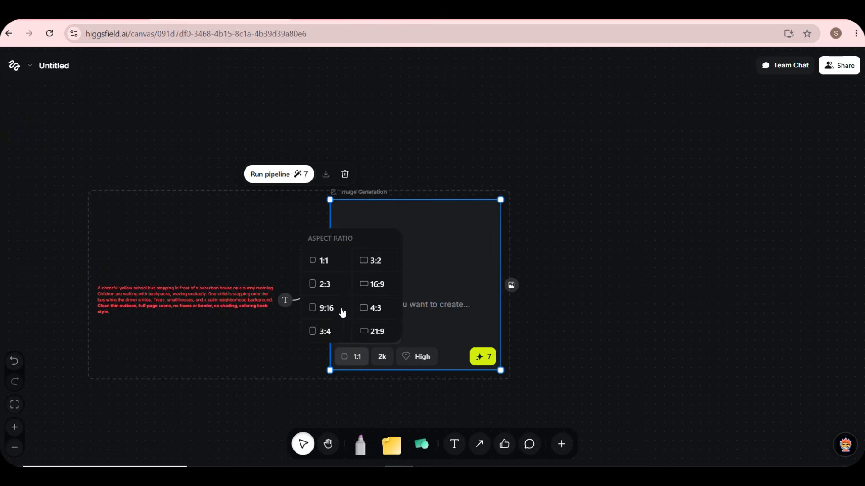
pyautogui.click(326, 308)
pyautogui.scroll(-3, 414, 193)
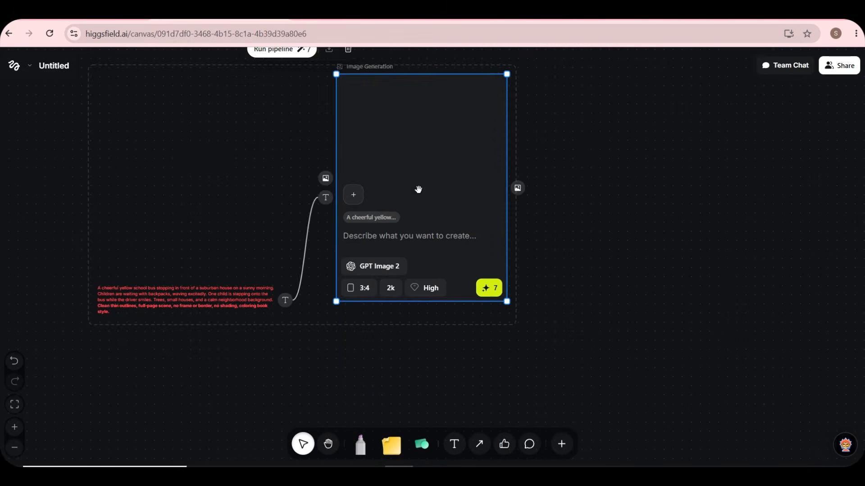
pyautogui.scroll(2, 422, 264)
# - Set the image generation node's resolution to 1k and generate the first page from the connected morning pick-up prompt
pyautogui.click(396, 366)
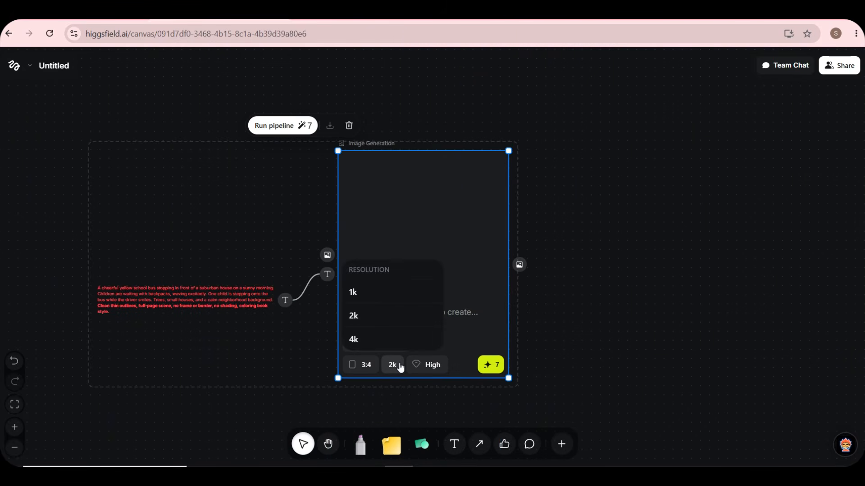
pyautogui.click(371, 294)
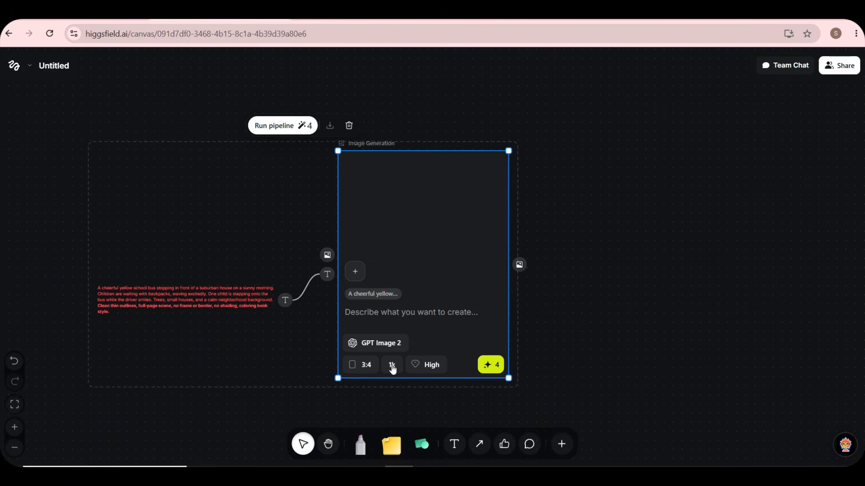
pyautogui.click(490, 365)
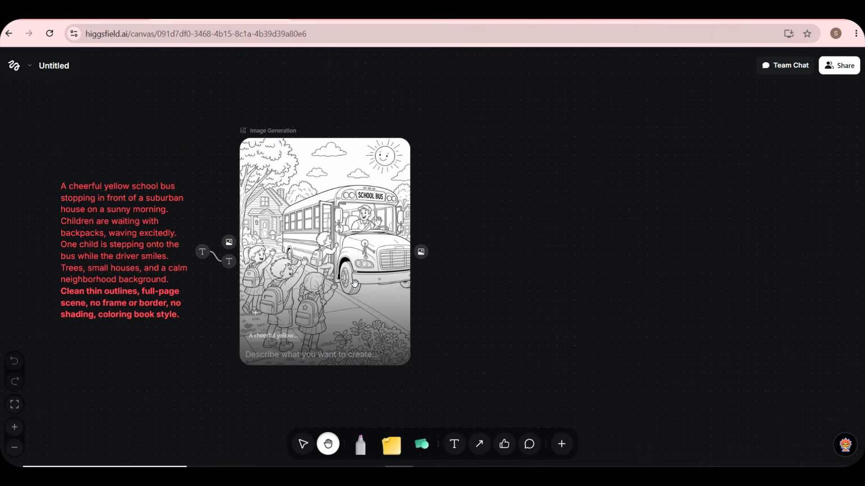
# - Examine the generated morning pick-up page up close, checking the line art of the bus, driver, children, house and foreground
pyautogui.scroll(2, 275, 233)
pyautogui.scroll(3, 275, 233)
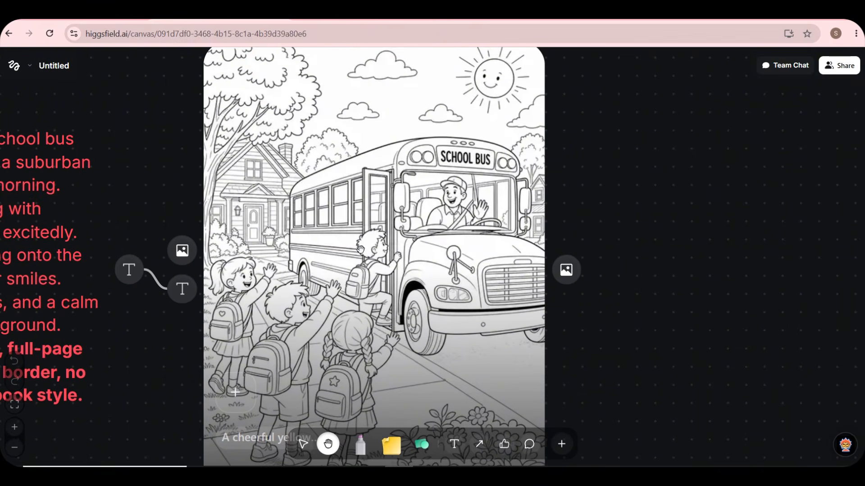
pyautogui.moveTo(368, 181); pyautogui.dragTo(374, 249)
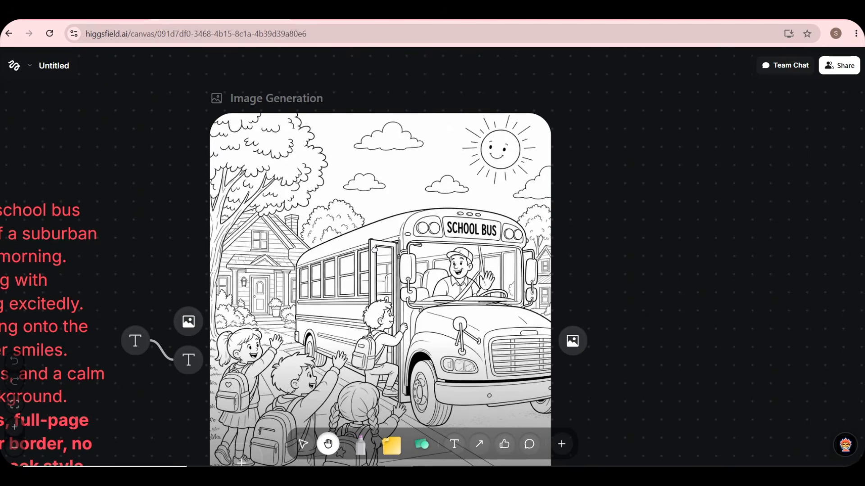
pyautogui.scroll(2, 374, 250)
pyautogui.moveTo(306, 95); pyautogui.dragTo(304, 141)
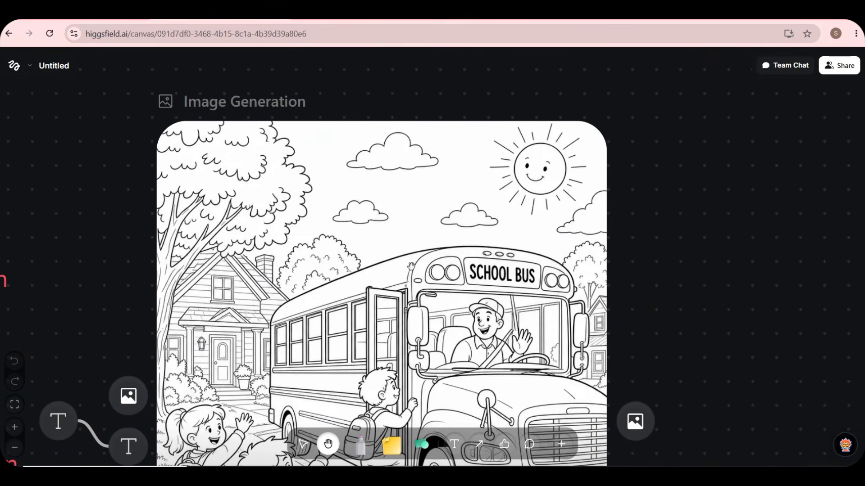
pyautogui.moveTo(316, 299); pyautogui.dragTo(326, 191)
pyautogui.moveTo(337, 290); pyautogui.dragTo(329, 188)
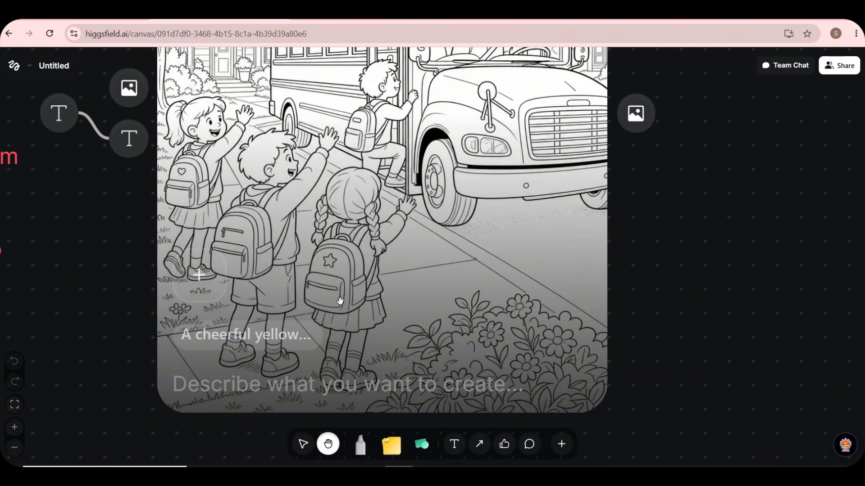
pyautogui.scroll(-4, 340, 300)
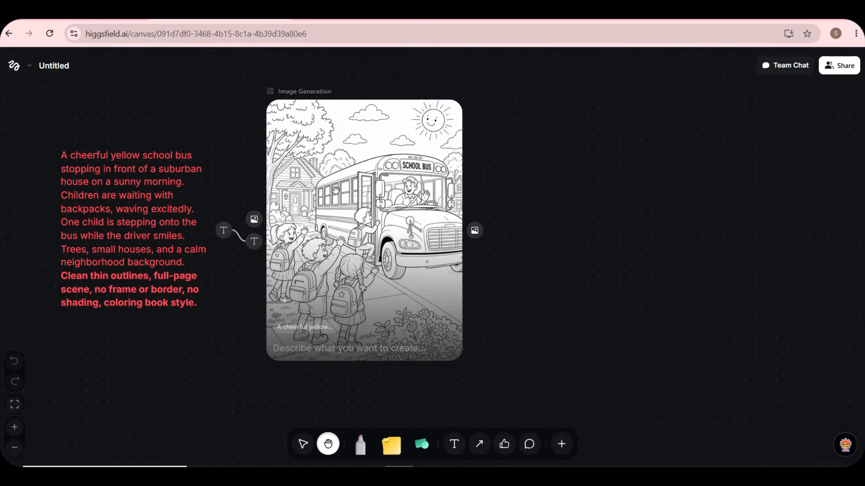
pyautogui.scroll(6, 336, 190)
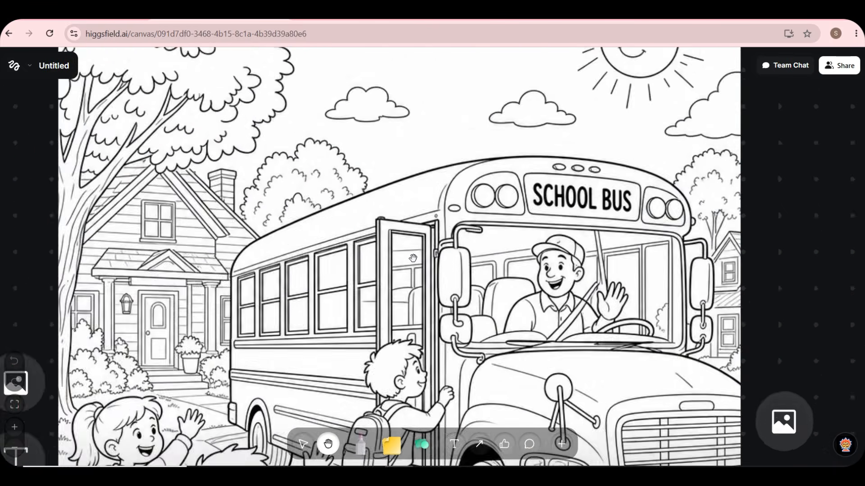
pyautogui.scroll(-5, 413, 257)
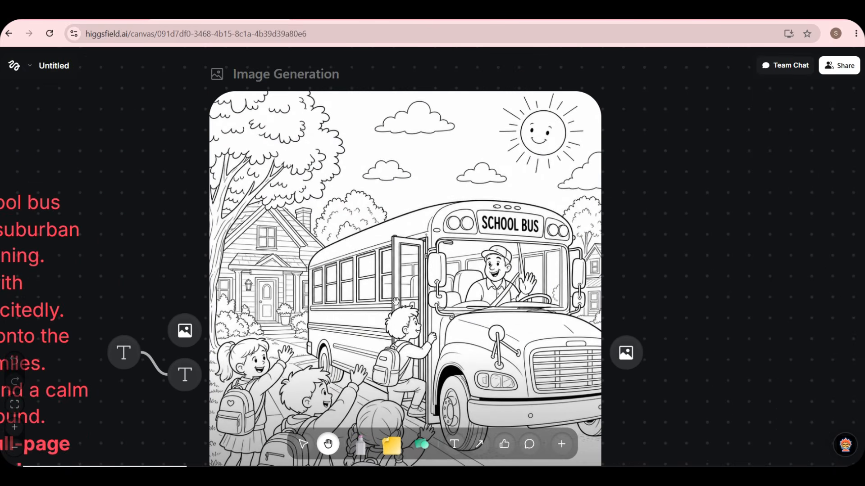
pyautogui.moveTo(395, 301); pyautogui.dragTo(409, 214)
pyautogui.scroll(-3, 408, 231)
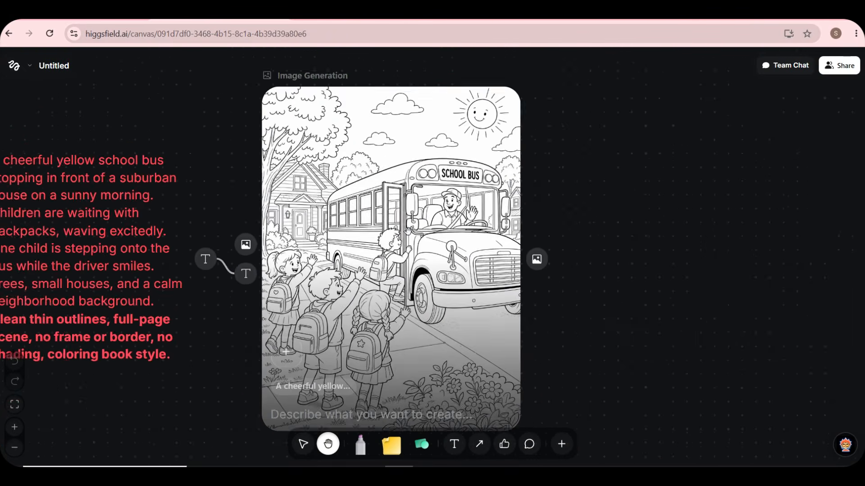
pyautogui.scroll(-2, 408, 232)
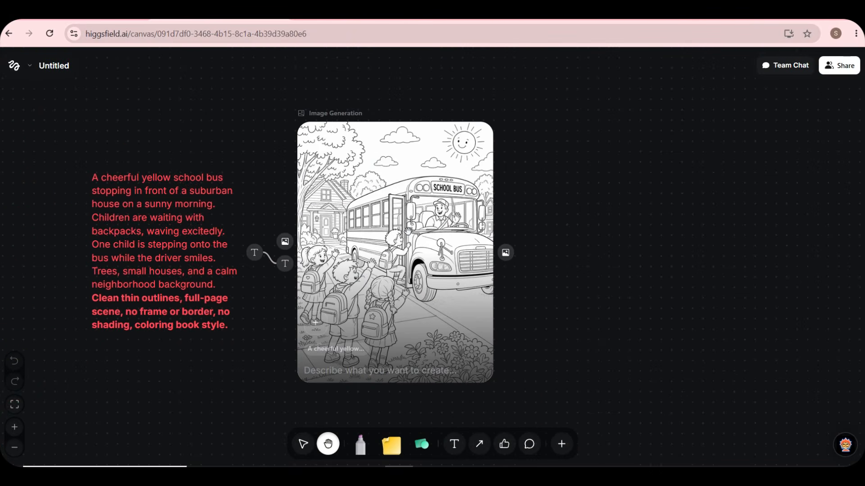
# - Add an Image Generation node that takes the finished pick-up picture as its reference and set it beside that picture
pyautogui.click(506, 254)
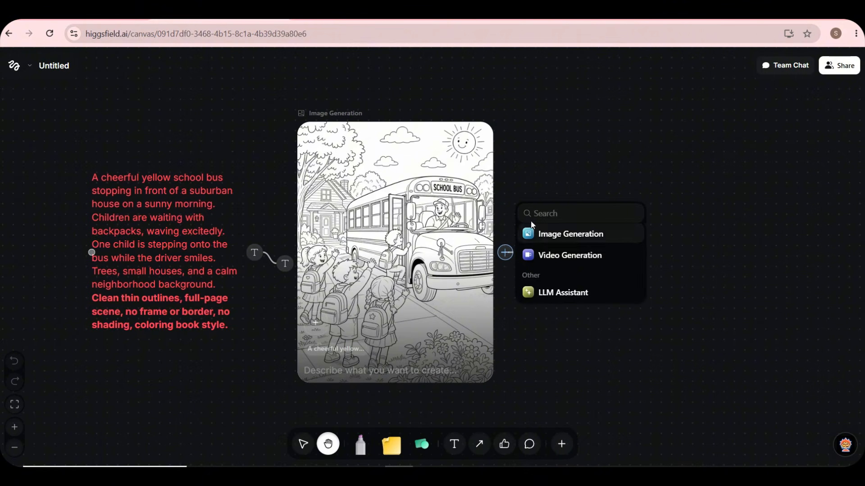
pyautogui.click(544, 235)
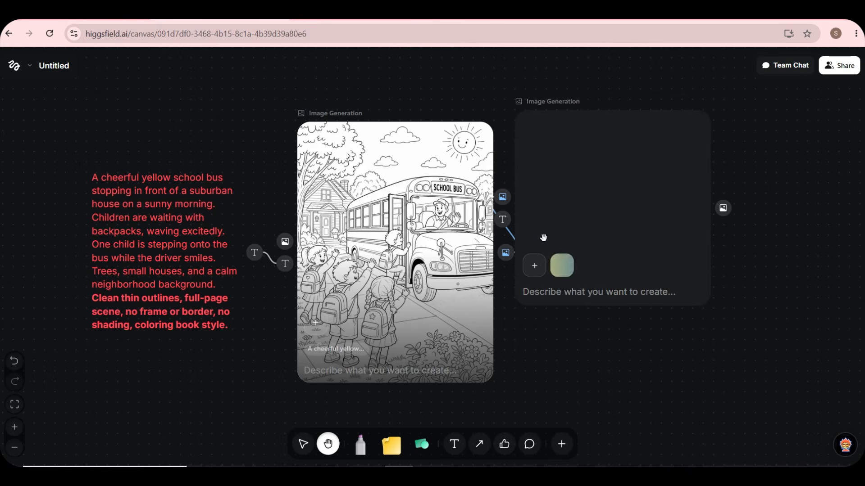
pyautogui.moveTo(570, 229); pyautogui.dragTo(516, 240)
pyautogui.click(303, 444)
pyautogui.scroll(5, 493, 266)
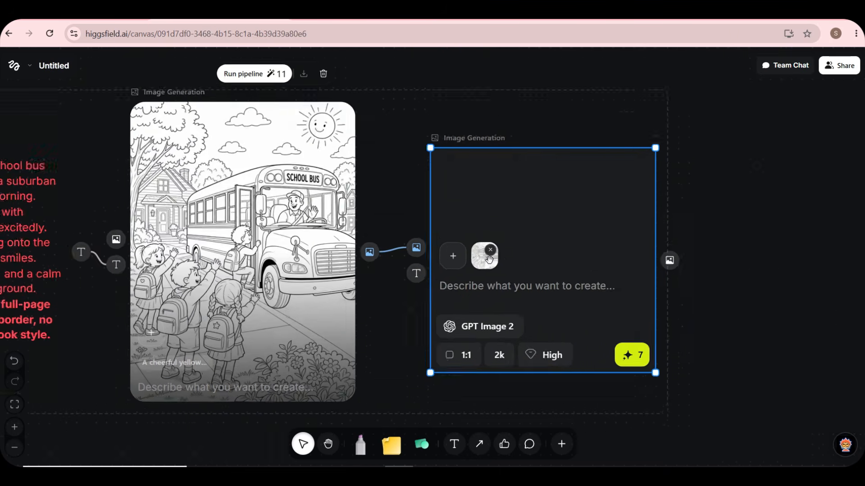
pyautogui.scroll(-5, 496, 262)
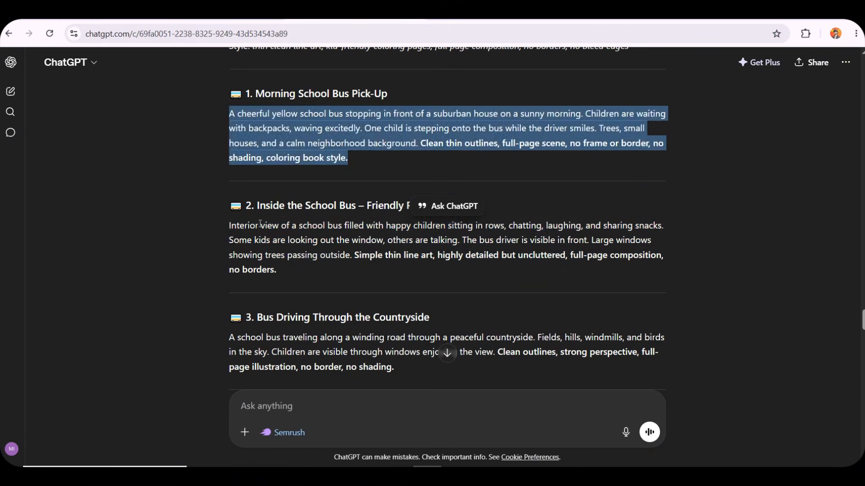
# - Copy the Inside the School Bus – Friendly Ride prompt from ChatGPT into a new Image Generator node on the Higgsfield canvas
pyautogui.tripleClick(260, 224)
pyautogui.hotkey('ctrl', 'c')
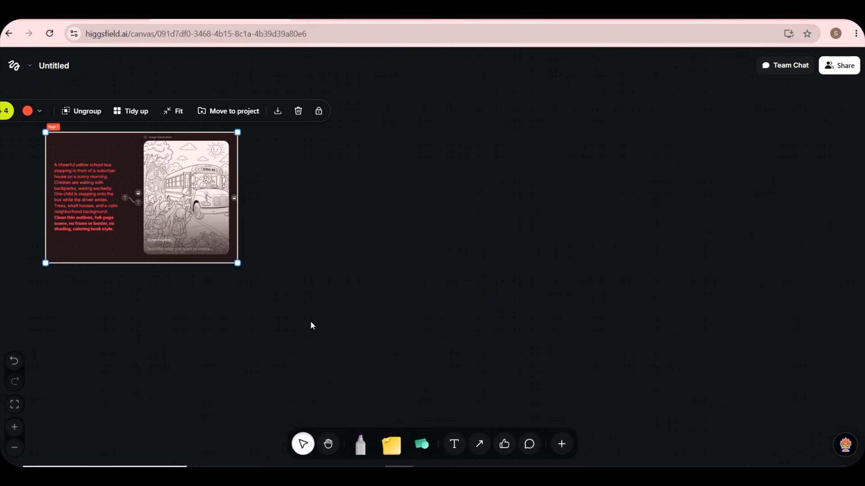
pyautogui.click(561, 444)
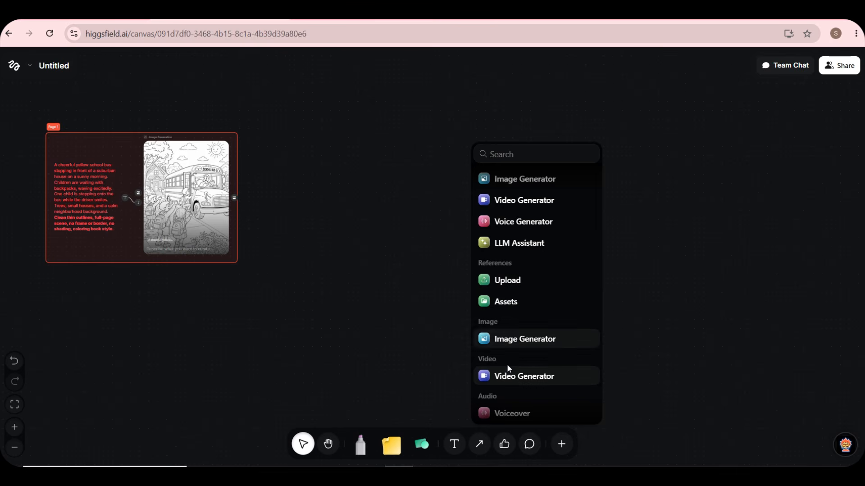
pyautogui.click(525, 179)
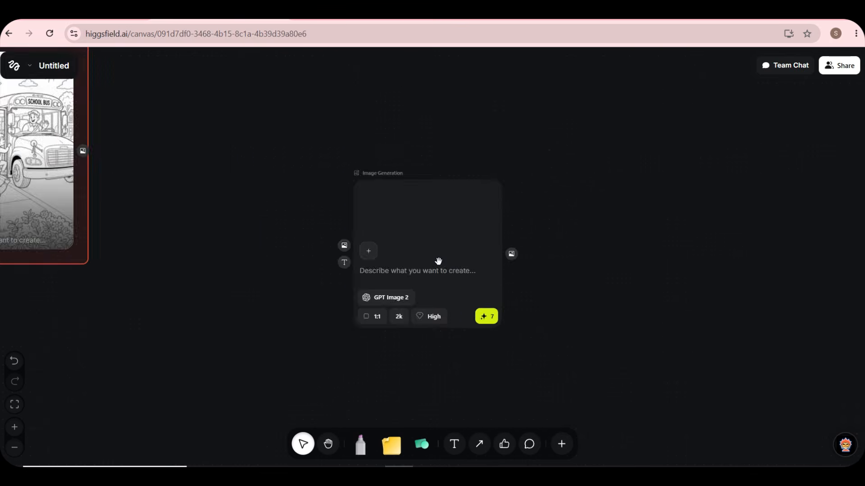
pyautogui.hotkey('ctrl', 'v')
# - Generate the bus interior page at 3:4 and 2k and place its node beside the first page
pyautogui.click(332, 350)
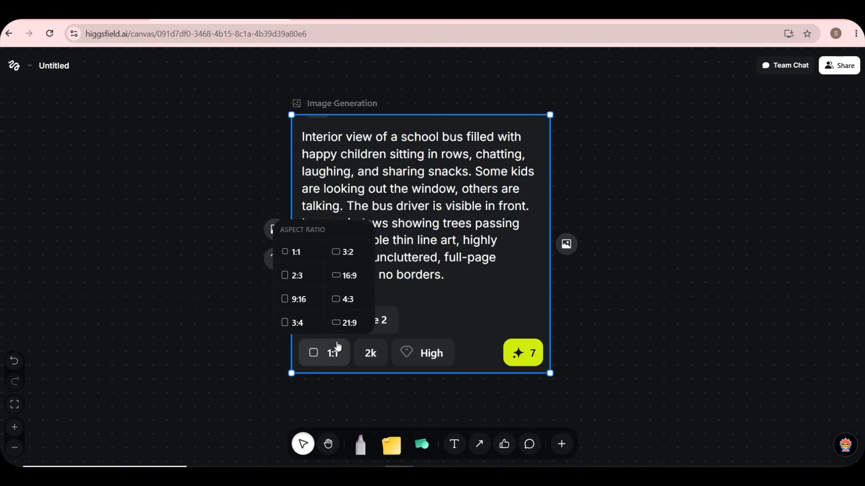
pyautogui.click(301, 323)
pyautogui.click(382, 409)
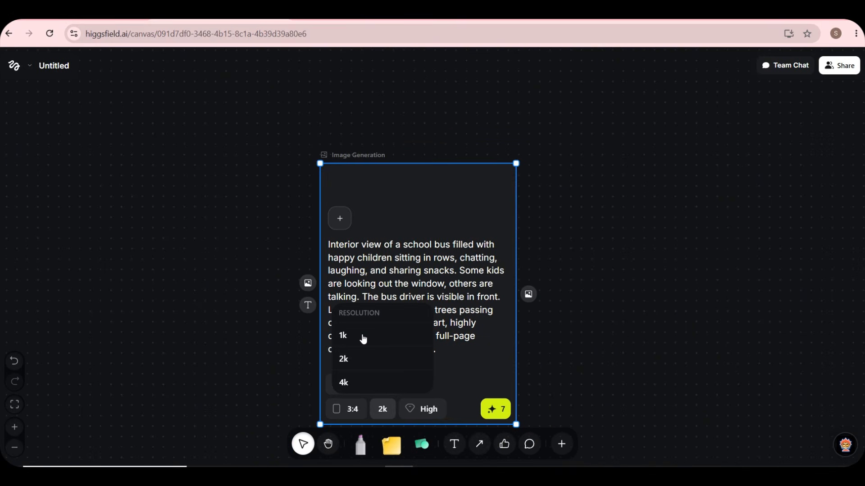
pyautogui.click(363, 336)
pyautogui.click(384, 410)
pyautogui.click(376, 359)
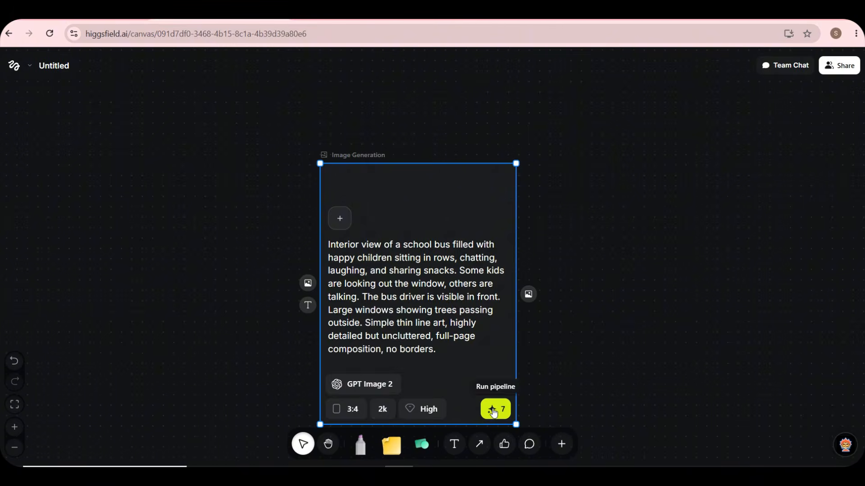
pyautogui.click(495, 409)
pyautogui.moveTo(350, 308); pyautogui.dragTo(248, 192)
pyautogui.scroll(-5, 249, 243)
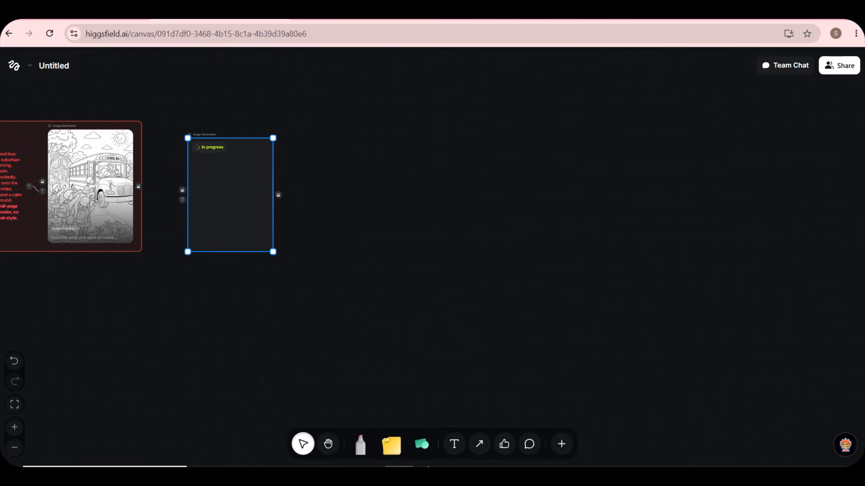
# - Copy the Bus Driving Through the Countryside prompt from ChatGPT into a new Image Generator node on the Higgsfield canvas
pyautogui.hotkey('alt', 'Tab')
pyautogui.scroll(-3, 299, 280)
pyautogui.tripleClick(288, 239)
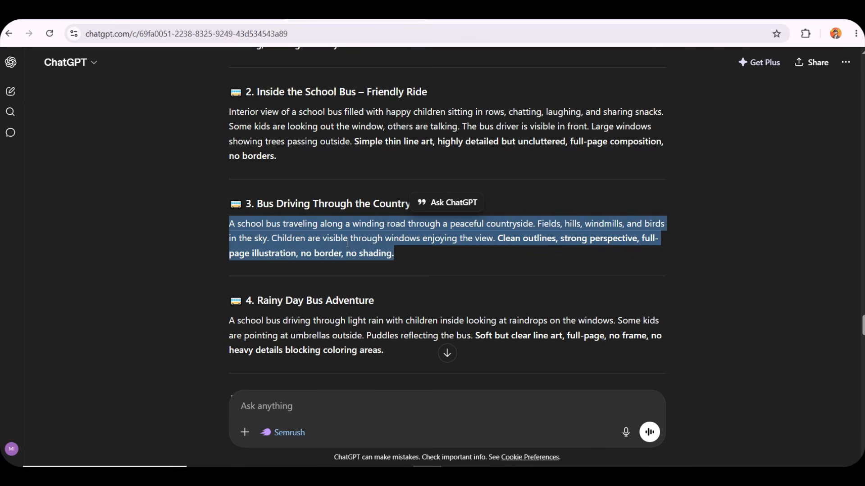
pyautogui.hotkey('alt', 'Tab')
pyautogui.click(561, 444)
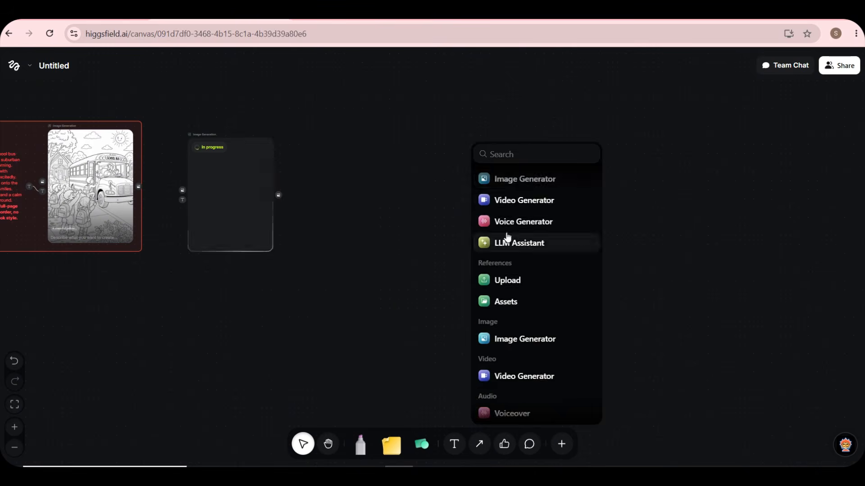
pyautogui.click(523, 177)
pyautogui.hotkey('ctrl', 'v')
# - Set the countryside node's aspect ratio to 3:4 and generate its page
pyautogui.scroll(5, 432, 311)
pyautogui.click(350, 264)
pyautogui.click(323, 235)
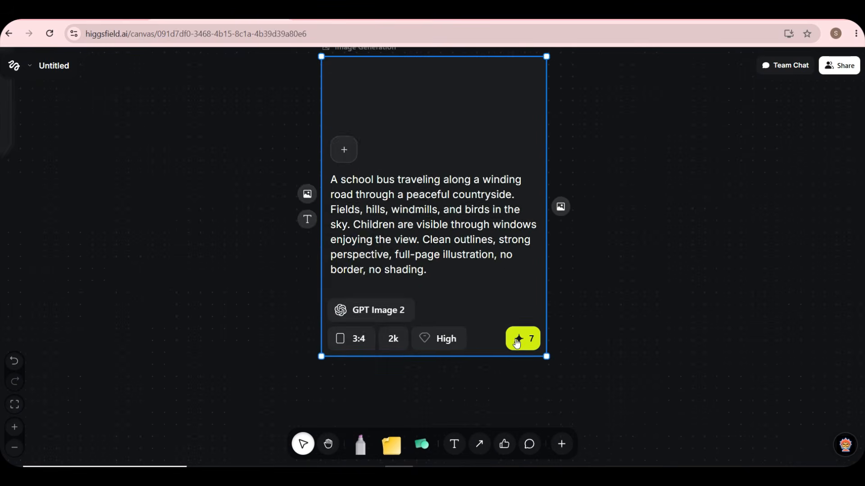
pyautogui.click(517, 338)
# - Copy the Rainy Day Bus Adventure prompt from ChatGPT into a new Image Generator node on the Higgsfield canvas
pyautogui.hotkey('alt', 'Tab')
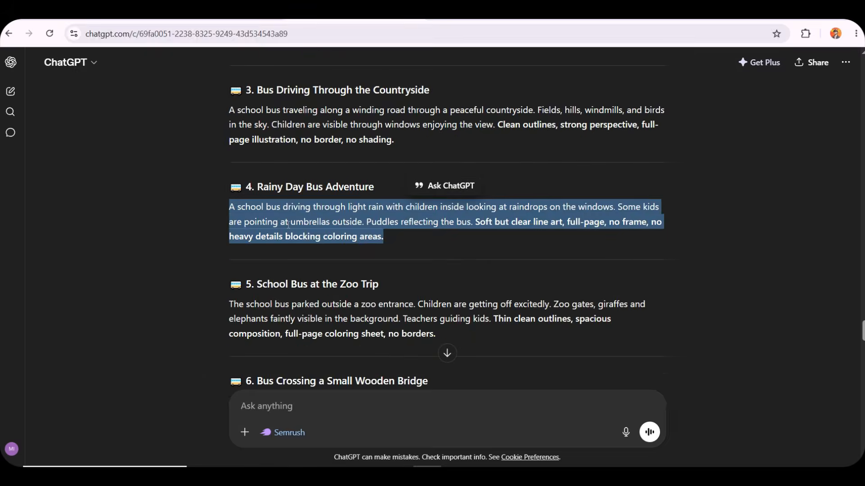
pyautogui.hotkey('ctrl', 'c')
pyautogui.hotkey('alt', 'Tab')
pyautogui.click(561, 444)
pyautogui.click(522, 178)
pyautogui.hotkey('ctrl', 'v')
# - Set the rainy day node's aspect ratio to 3:4, generate its page, and keep the node in the row of pages
pyautogui.click(403, 293)
pyautogui.click(365, 198)
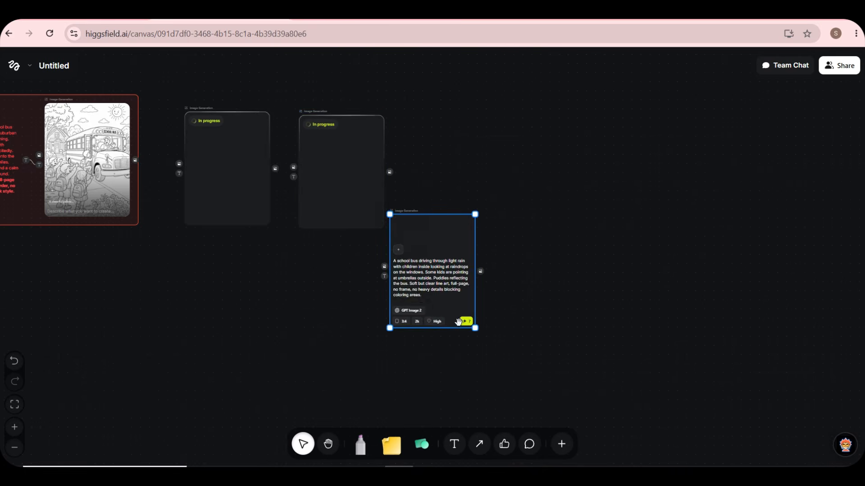
pyautogui.click(464, 321)
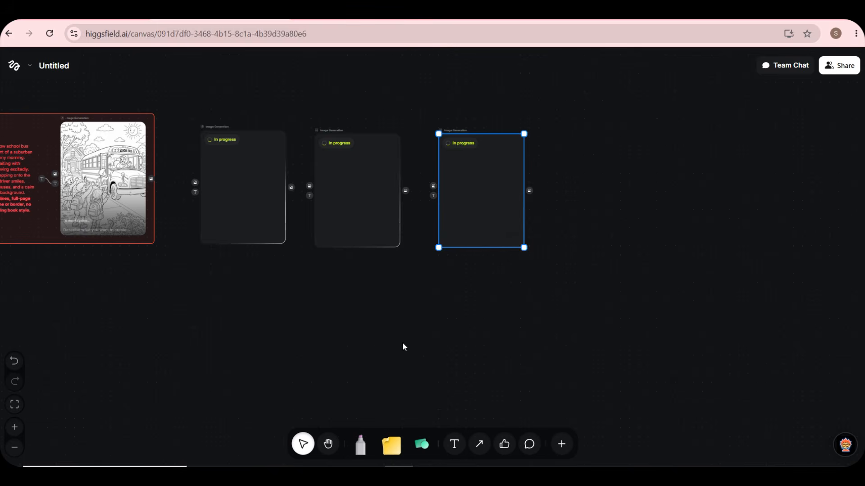
# - Add an image generation node with the School Bus at the Zoo Trip prompt and generate its page
pyautogui.hotkey('ctrl', 'v')
pyautogui.click(463, 290)
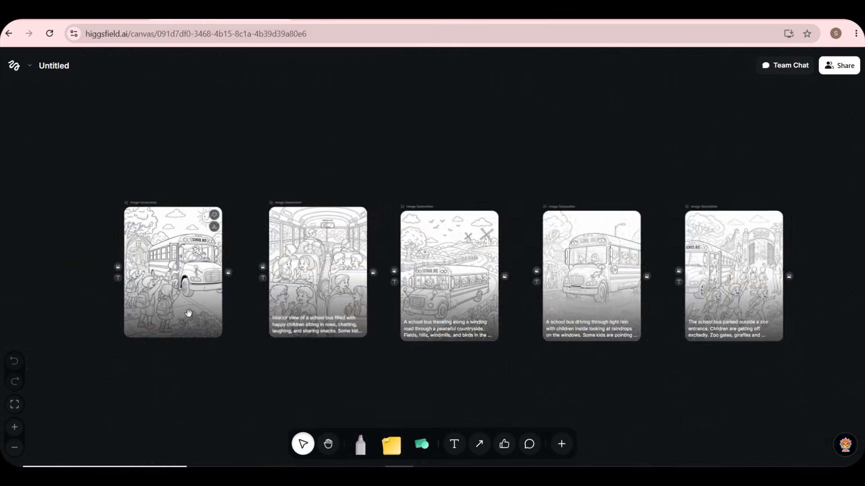
# - Review the generated pages one after another up close, from the morning pick-up to the rainy day scene
pyautogui.scroll(5, 187, 309)
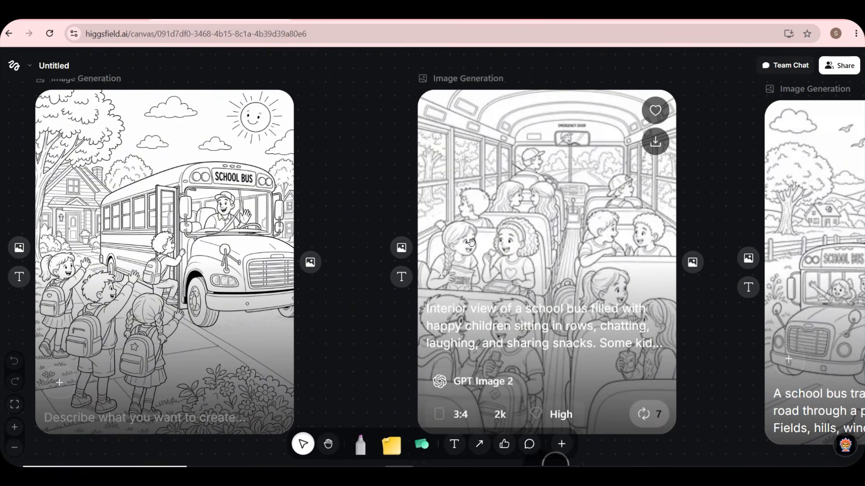
pyautogui.moveTo(379, 313); pyautogui.dragTo(249, 310)
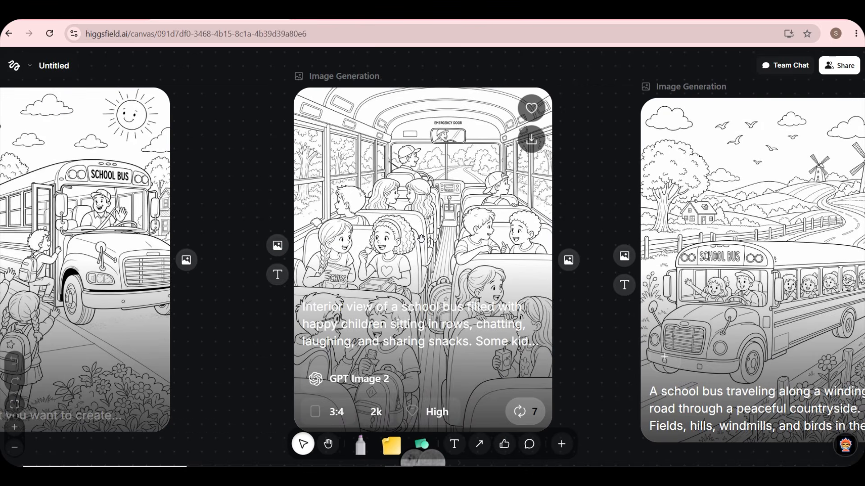
pyautogui.moveTo(596, 324); pyautogui.dragTo(340, 319)
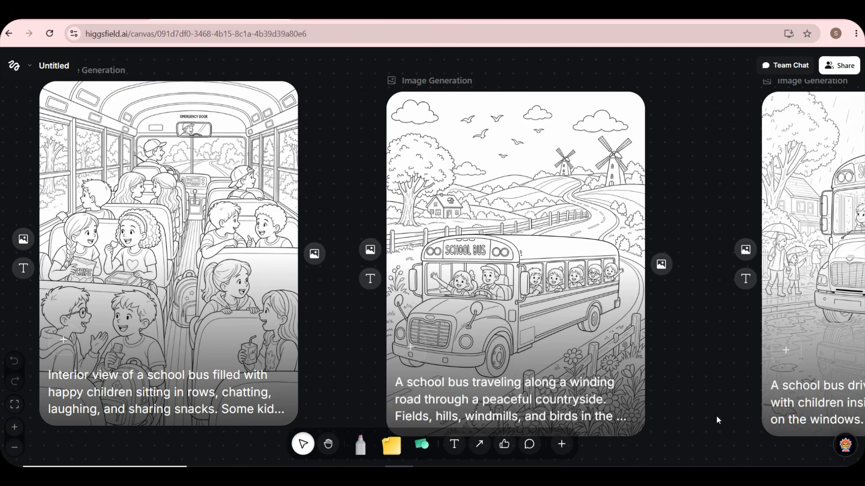
pyautogui.moveTo(700, 322); pyautogui.dragTo(313, 327)
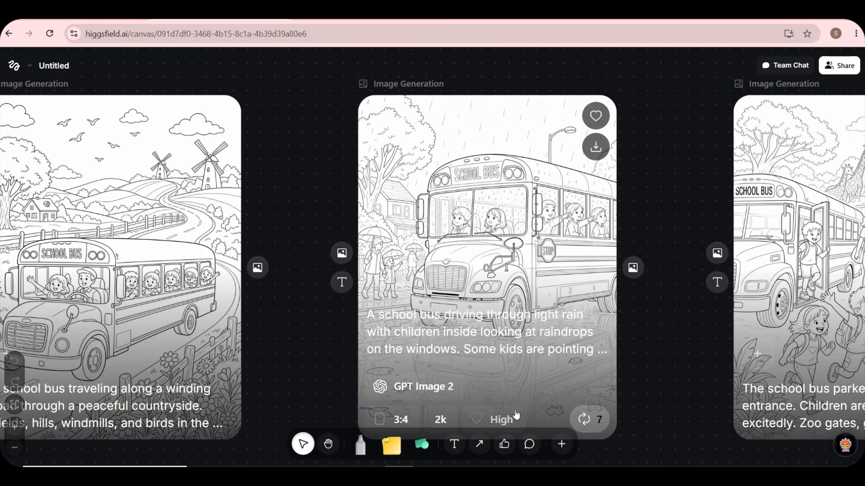
pyautogui.scroll(3, 538, 381)
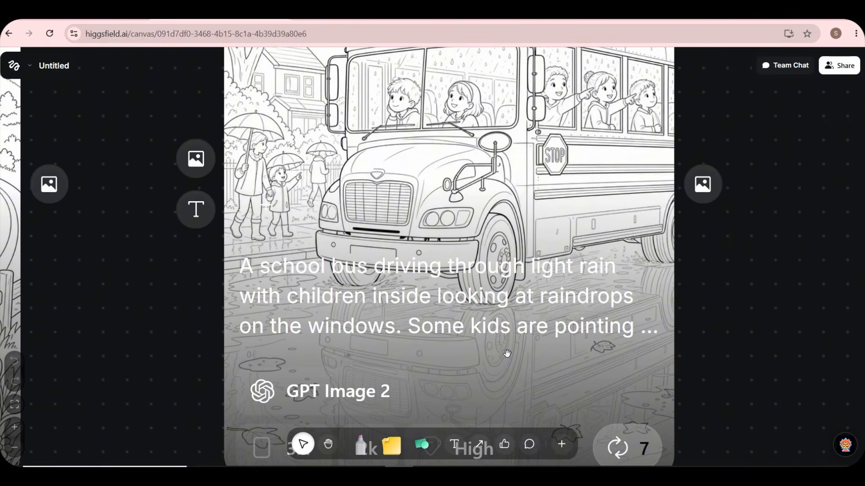
# - Group the five generated coloring pages on the canvas and set the group's color to red
pyautogui.scroll(-3, 506, 353)
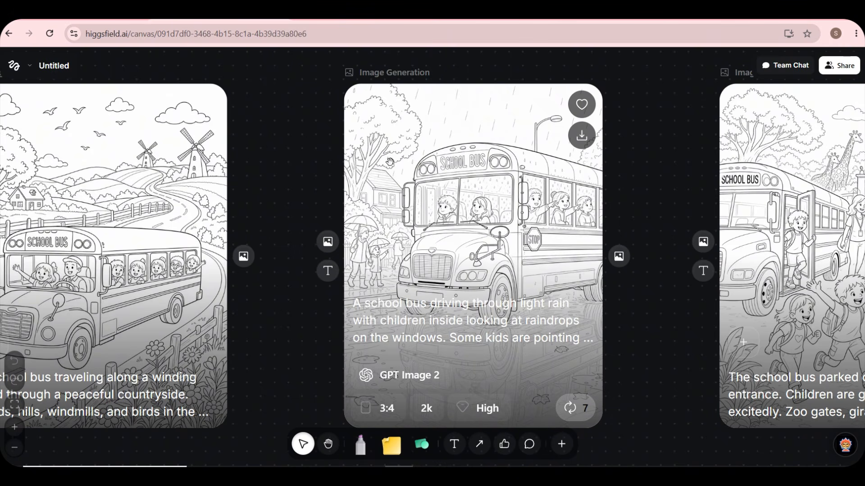
pyautogui.click(451, 320)
pyautogui.hscroll(5, 457, 246)
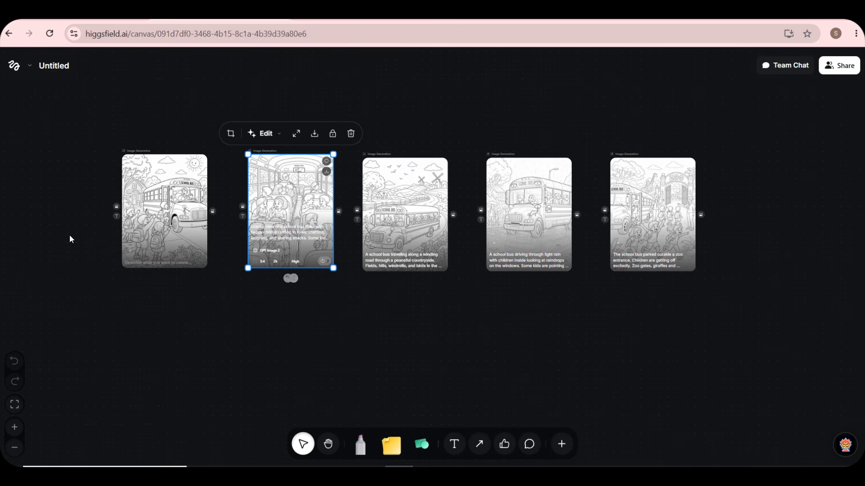
pyautogui.moveTo(70, 237); pyautogui.dragTo(696, 171)
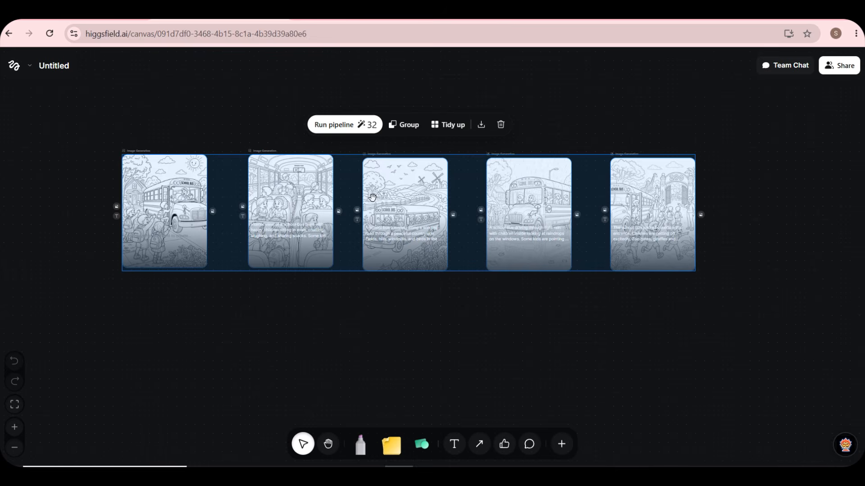
pyautogui.click(403, 127)
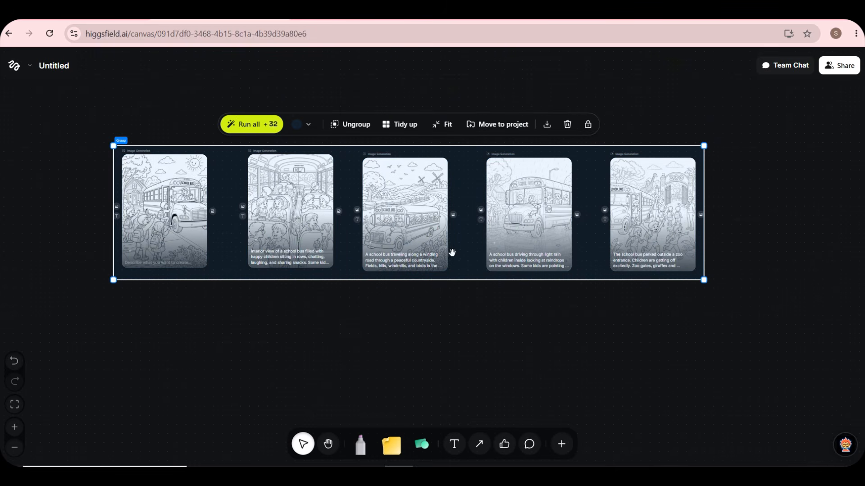
pyautogui.click(297, 125)
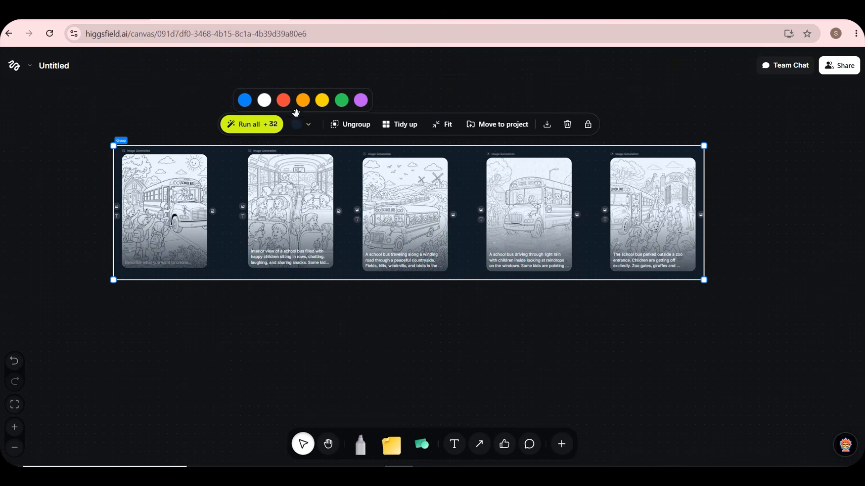
pyautogui.click(283, 100)
# - Select the full School Bus Adventure Stories coloring book cover prompt in the ChatGPT conversation for copying
pyautogui.press('h')
pyautogui.moveTo(498, 303); pyautogui.dragTo(62, 323)
pyautogui.scroll(-5, 437, 296)
pyautogui.press('space')
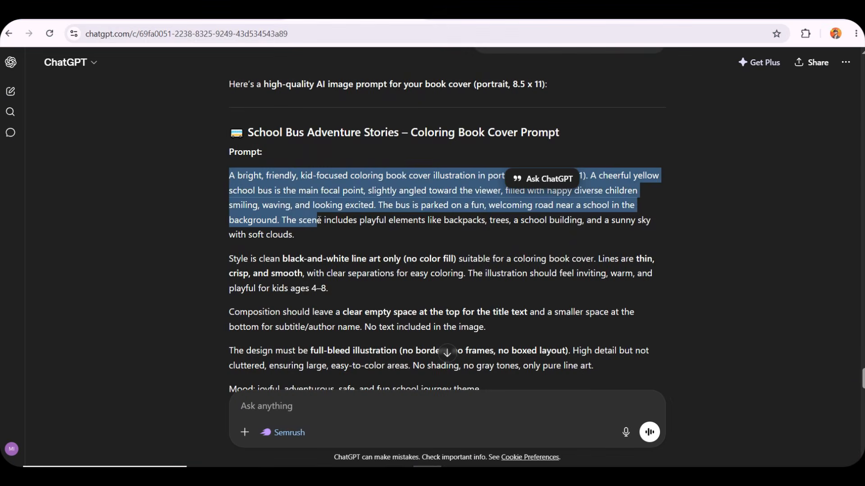
pyautogui.scroll(-2, 321, 224)
pyautogui.moveTo(322, 224); pyautogui.dragTo(487, 215)
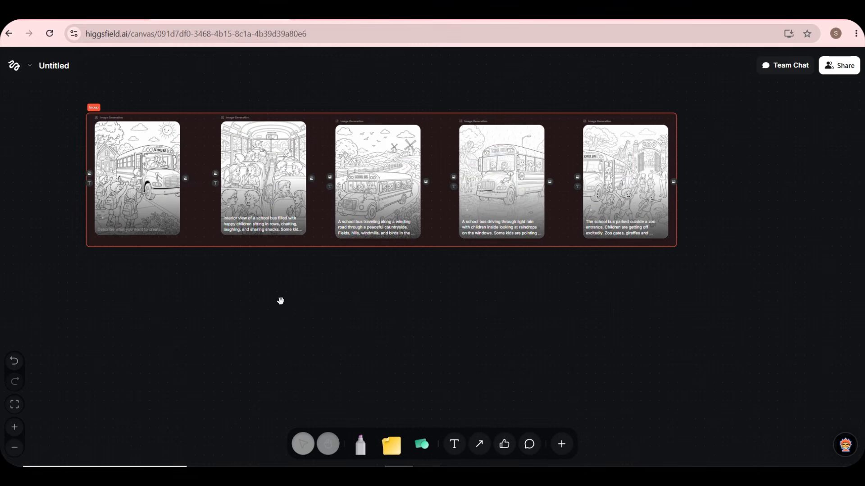
# - Add a Prompt node below the red group on the Higgsfield canvas, paste in the cover prompt and check its text
pyautogui.moveTo(282, 301); pyautogui.dragTo(222, 266)
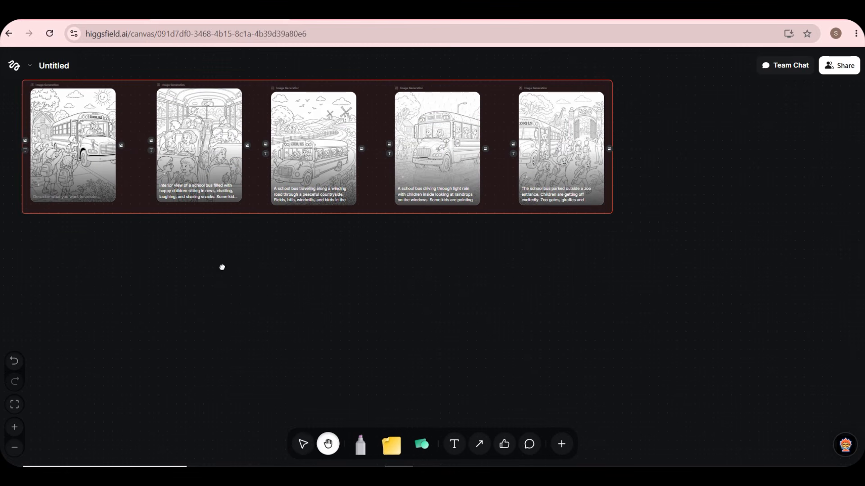
pyautogui.click(562, 444)
pyautogui.scroll(-1, 554, 392)
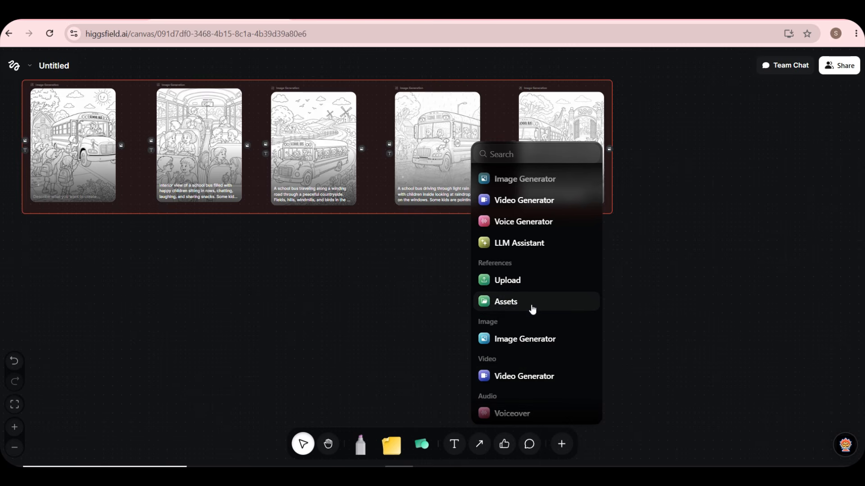
pyautogui.scroll(1, 530, 287)
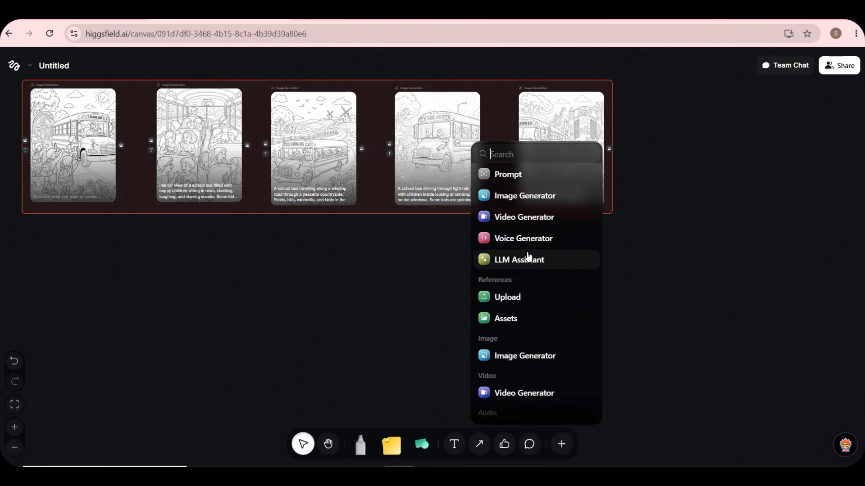
pyautogui.click(527, 176)
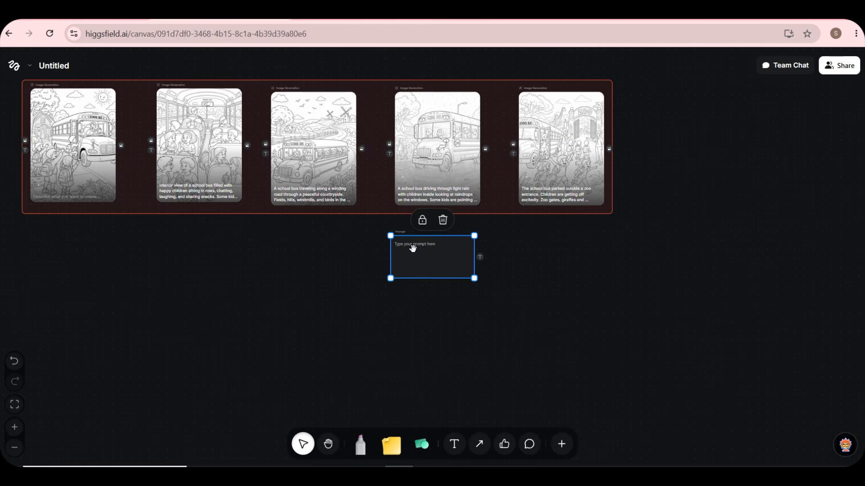
pyautogui.click(414, 250)
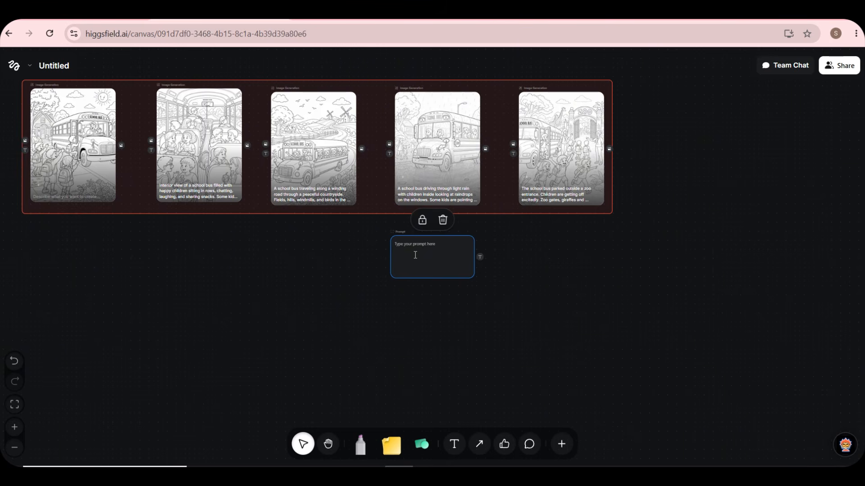
pyautogui.hotkey('ctrl', 'v')
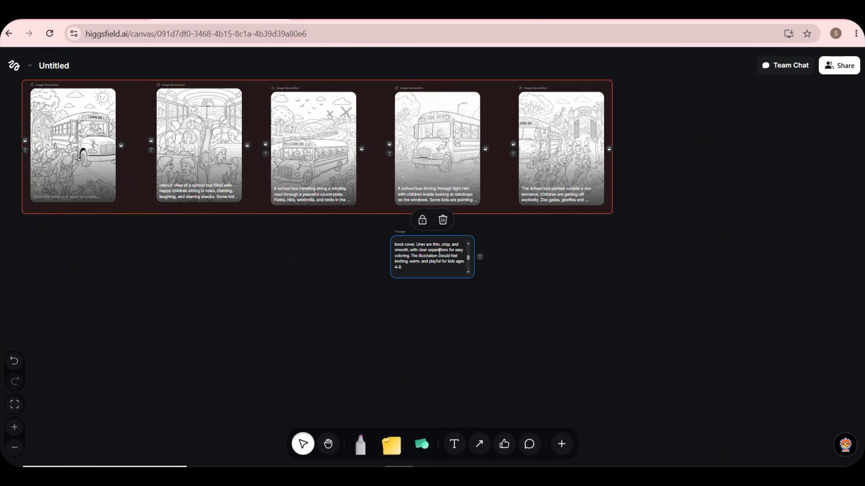
pyautogui.scroll(5, 424, 310)
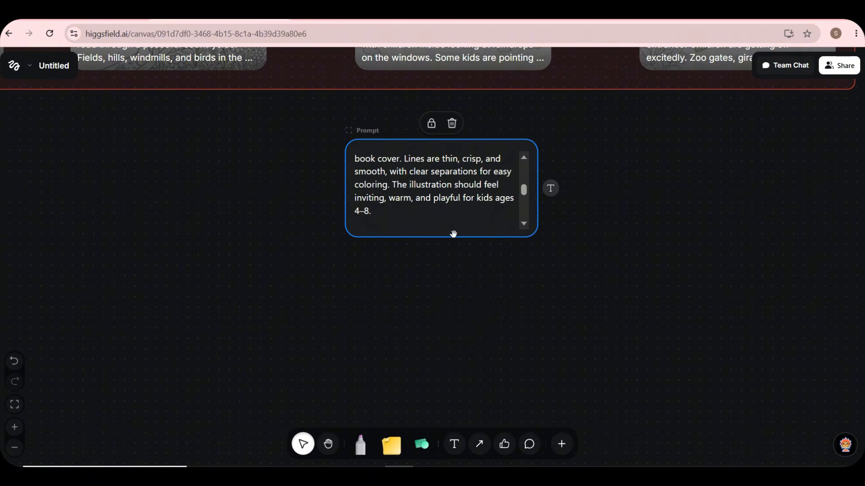
pyautogui.scroll(-3, 453, 230)
pyautogui.scroll(10, 433, 198)
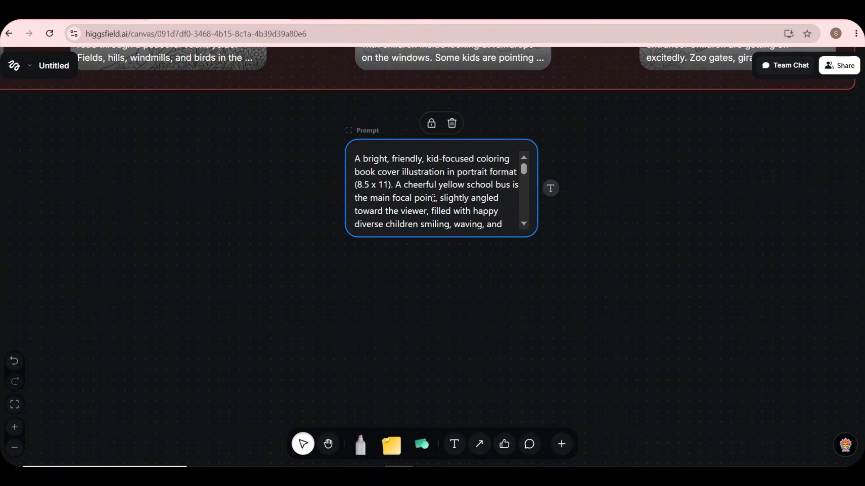
pyautogui.scroll(-10, 392, 144)
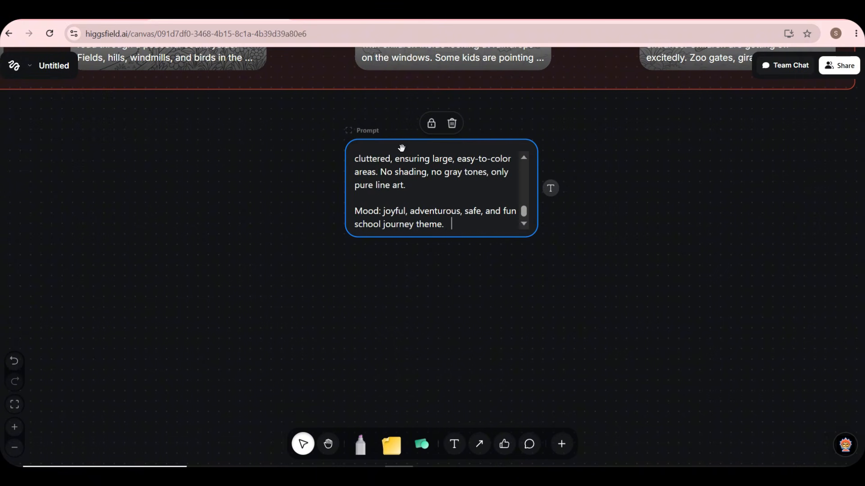
# - Connect an Image Generation node to the cover Prompt node, set its aspect ratio to 3:4 and generate the cover
pyautogui.moveTo(401, 147); pyautogui.dragTo(267, 266)
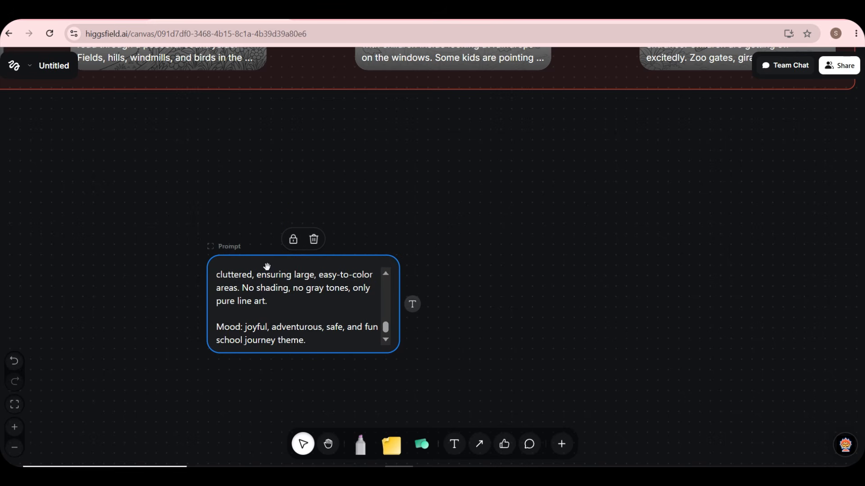
pyautogui.click(413, 305)
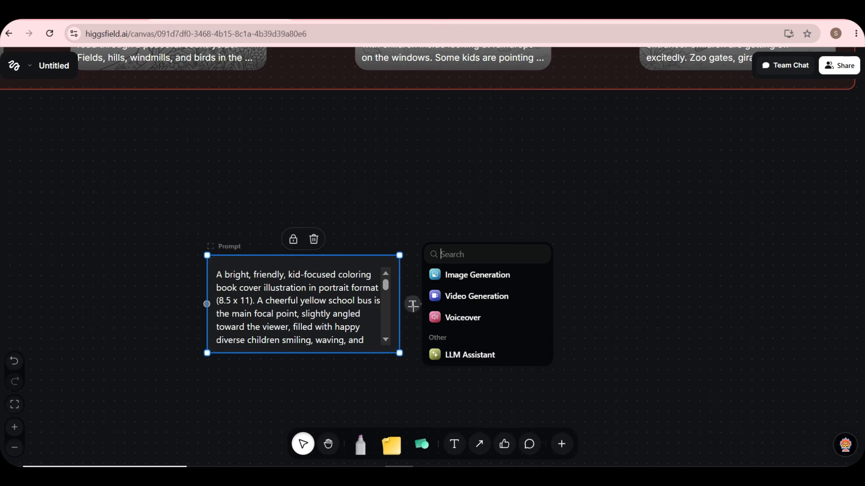
pyautogui.click(469, 275)
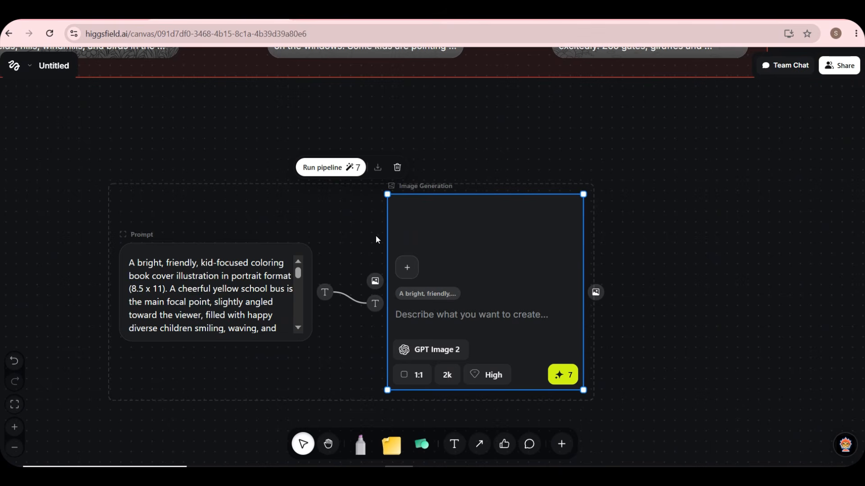
pyautogui.click(415, 383)
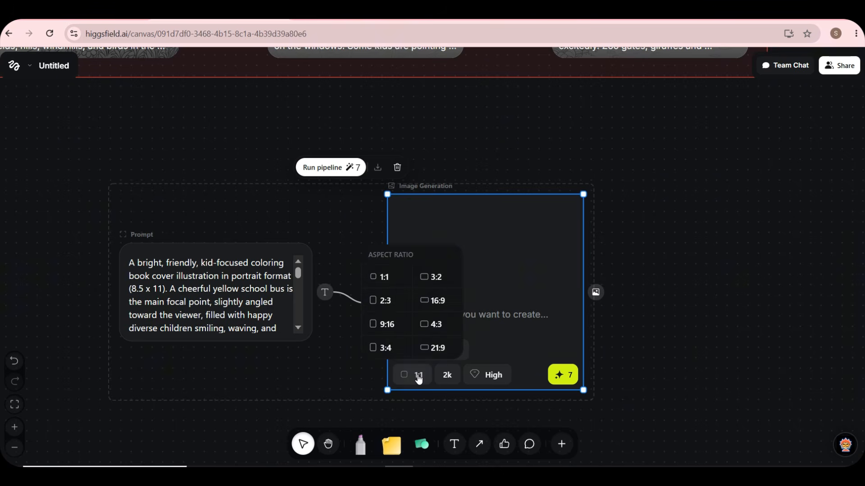
pyautogui.click(393, 354)
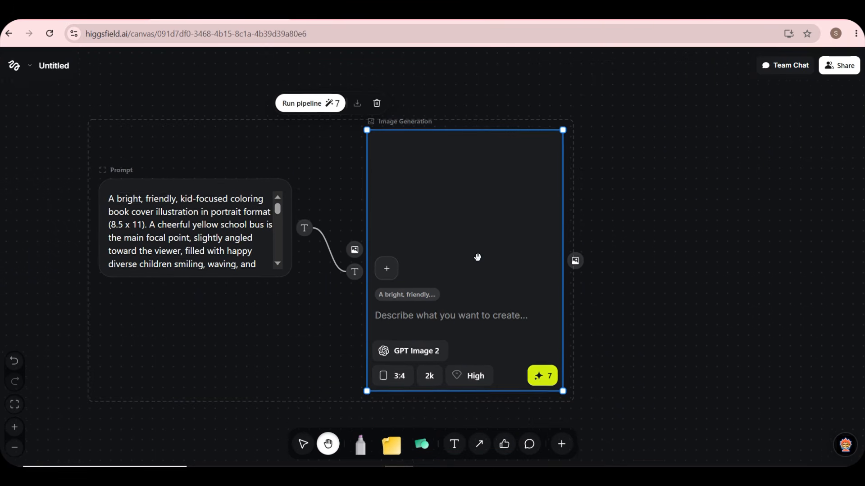
pyautogui.click(542, 365)
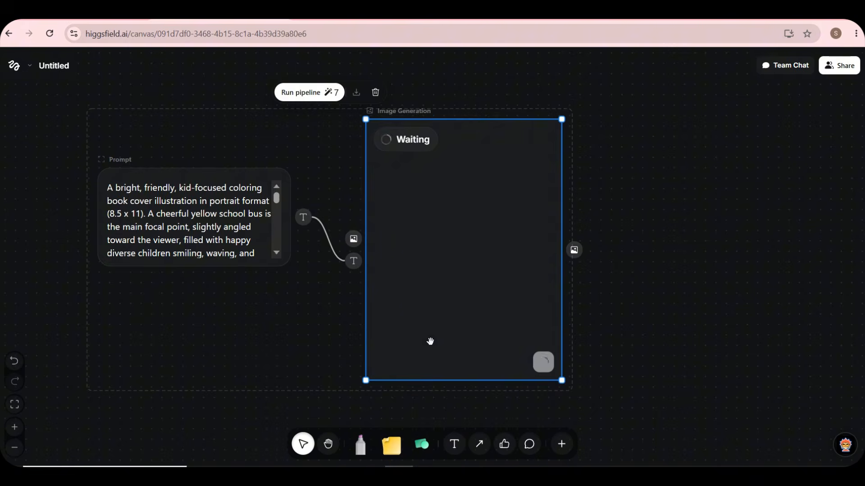
# - Connect a second Image Generation node to the cover Prompt node, using the Nano Banana Pro model and a 3:4 aspect ratio
pyautogui.click(341, 286)
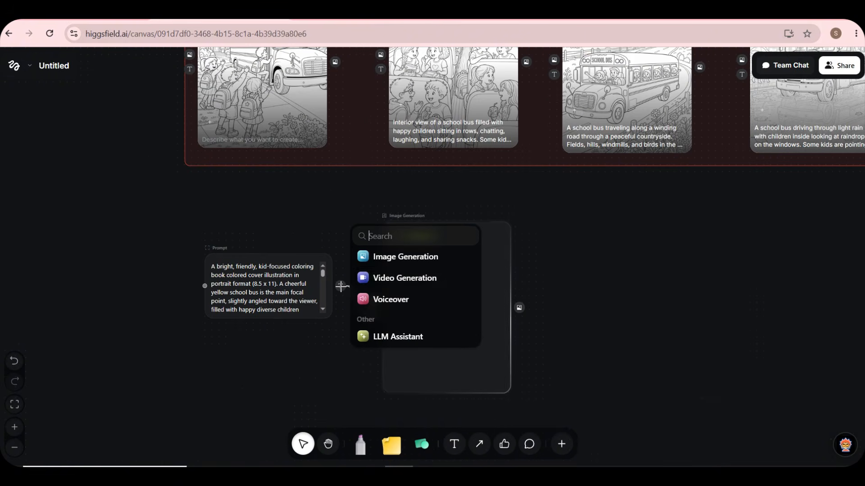
pyautogui.click(391, 256)
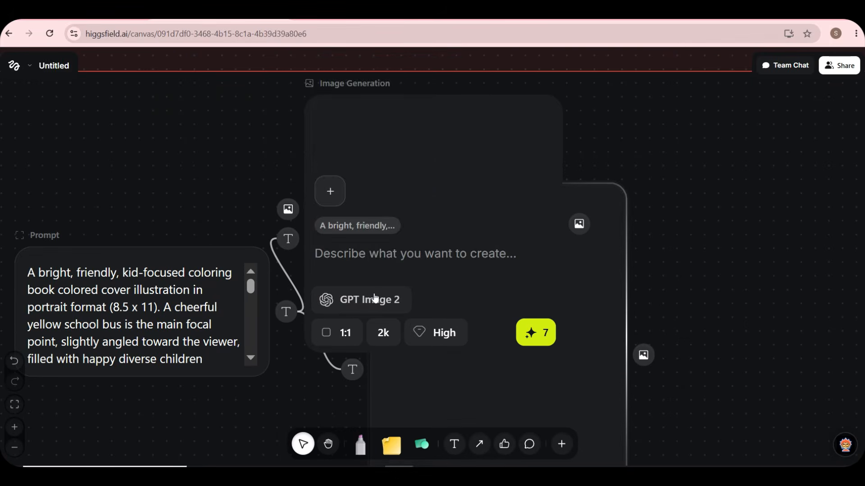
pyautogui.click(372, 302)
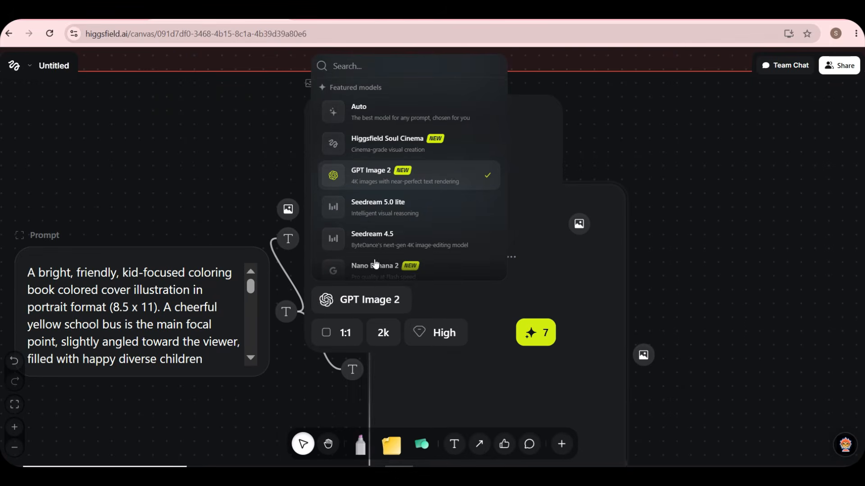
pyautogui.scroll(-3, 387, 193)
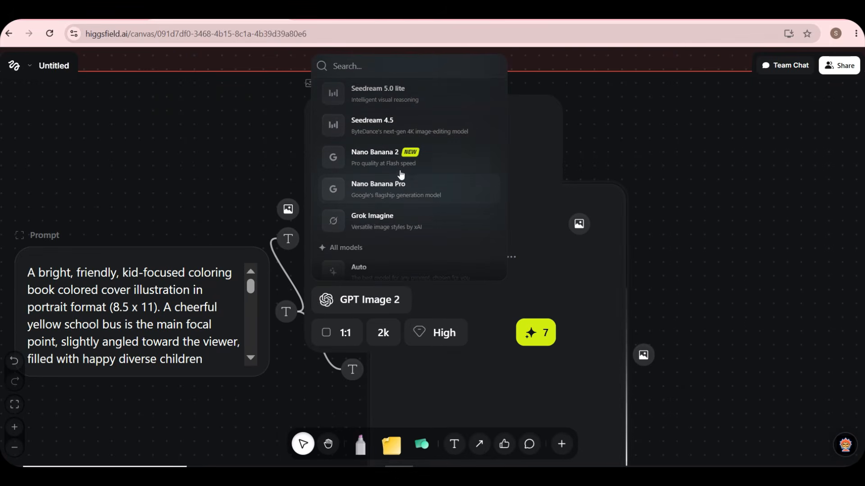
pyautogui.click(371, 190)
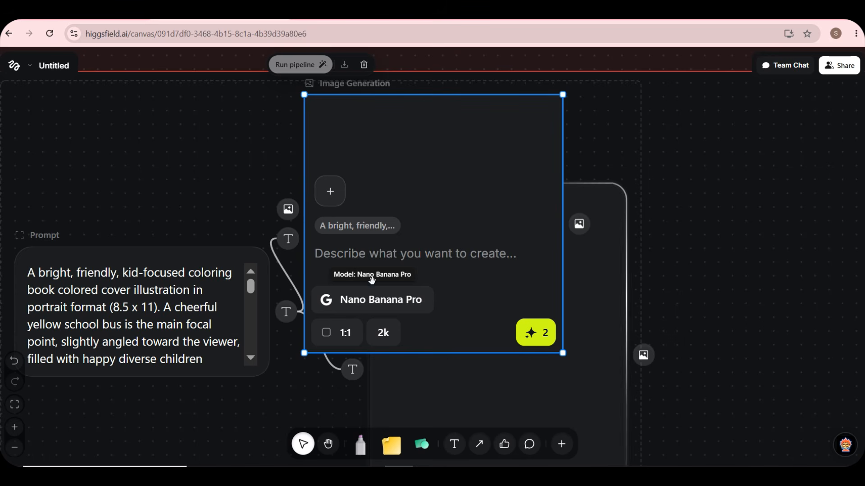
pyautogui.click(345, 336)
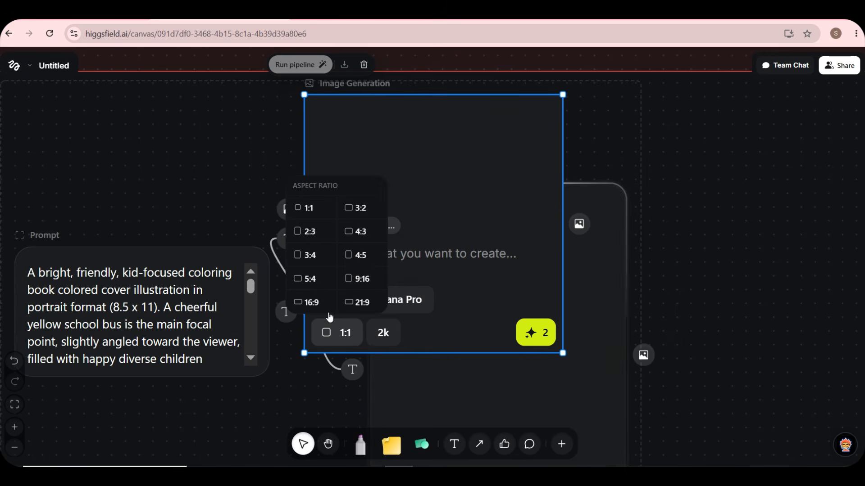
pyautogui.click(316, 263)
# - Compare the two generated color covers on the canvas and examine the GPT Image 2 cover up close
pyautogui.scroll(-4, 450, 311)
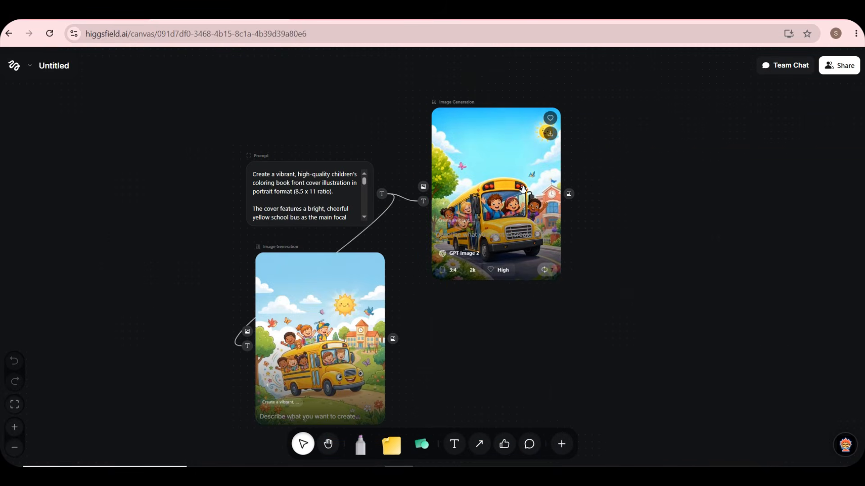
pyautogui.scroll(4, 399, 201)
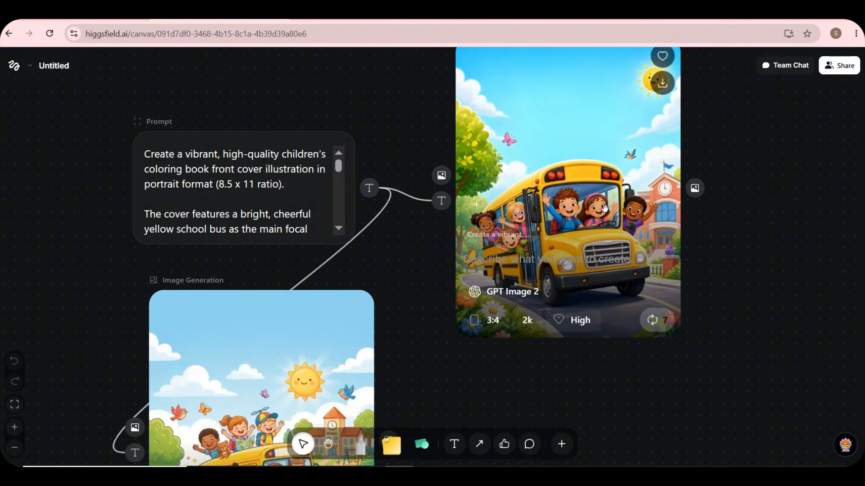
pyautogui.scroll(-3, 435, 356)
pyautogui.scroll(3, 320, 267)
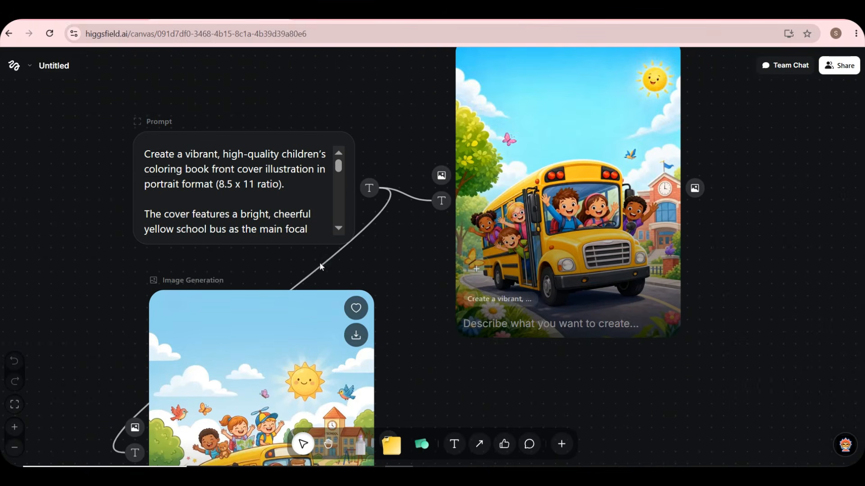
pyautogui.press('h')
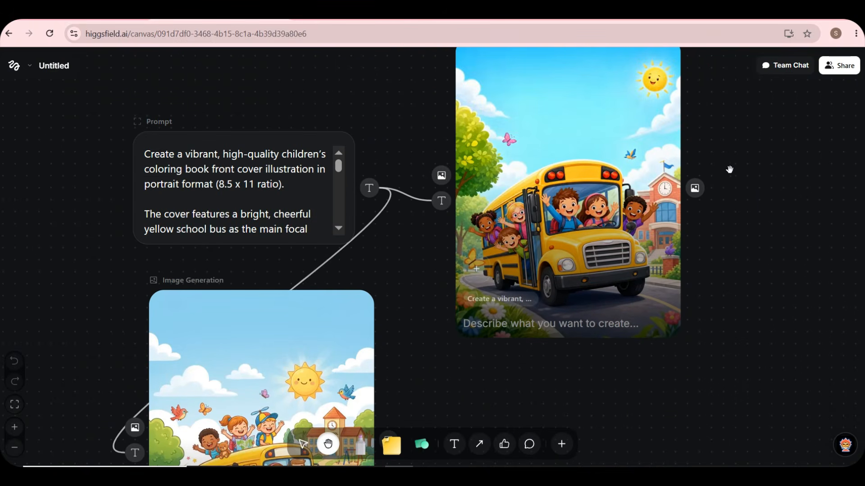
pyautogui.moveTo(729, 169); pyautogui.dragTo(566, 265)
pyautogui.press('v')
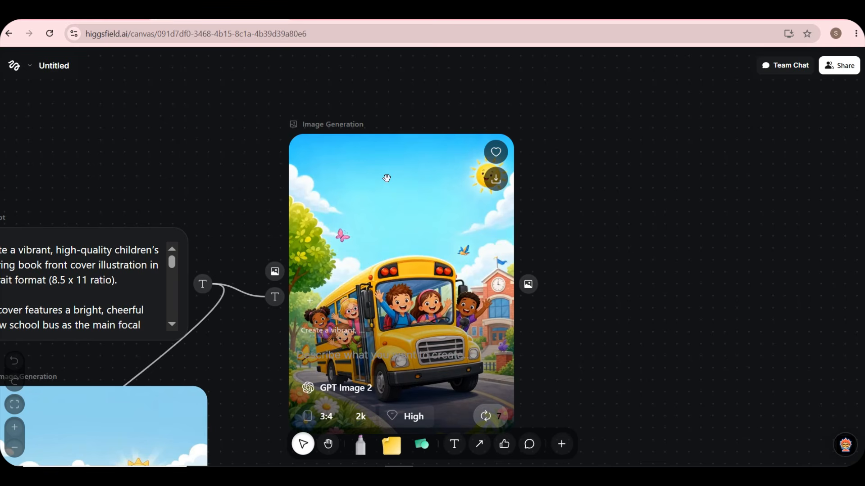
pyautogui.click(387, 178)
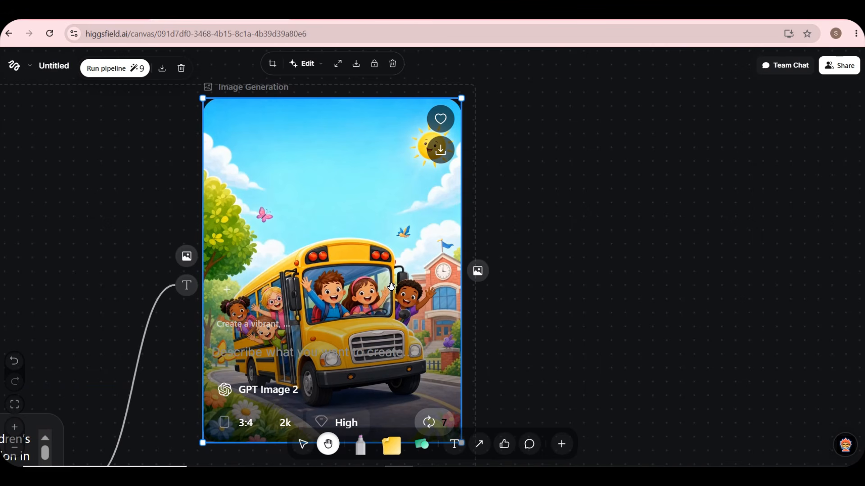
pyautogui.press('v')
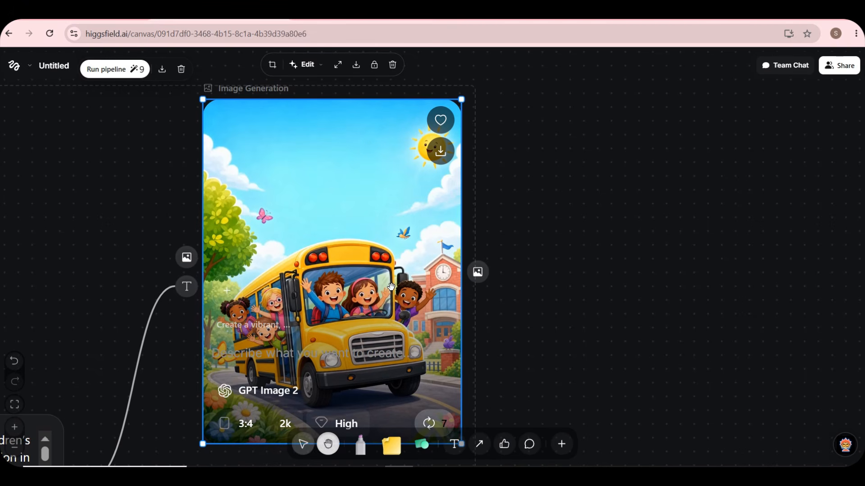
# - Connect an Image Generation node to the GPT Image 2 cover with the prompt "Add title ( School Bus Adventure ) to this book cover without changing anything"
pyautogui.click(475, 272)
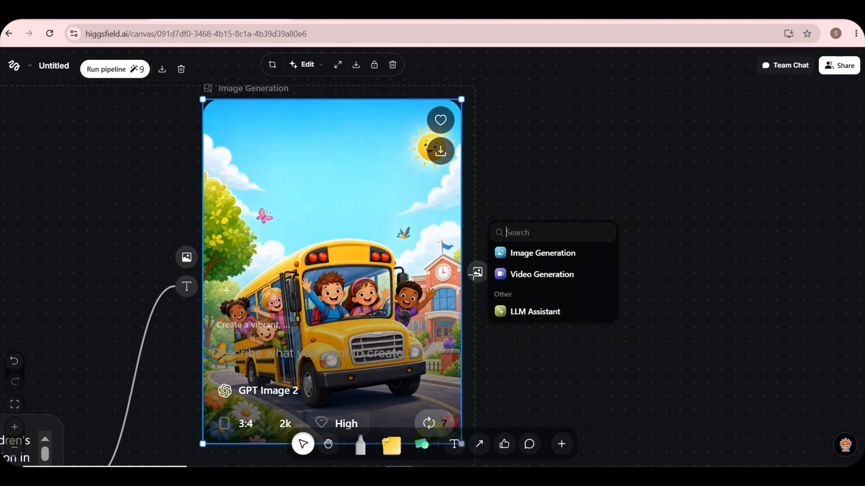
pyautogui.click(528, 253)
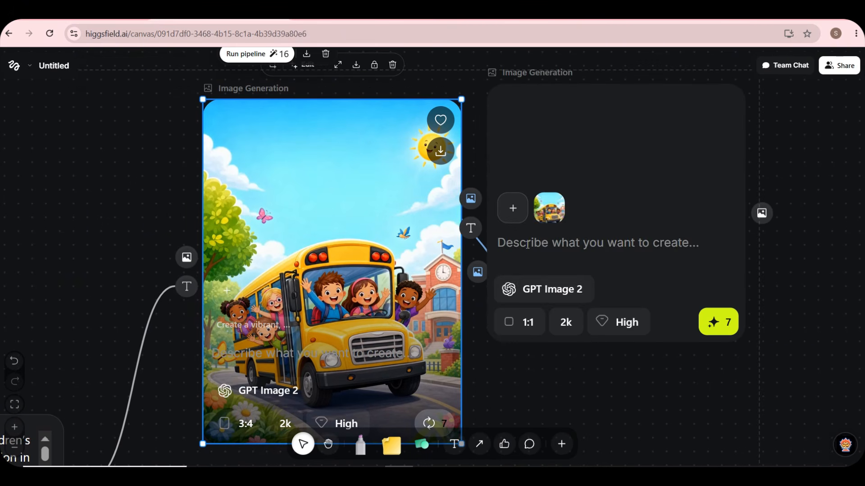
pyautogui.click(528, 245)
pyautogui.write('Add tit')
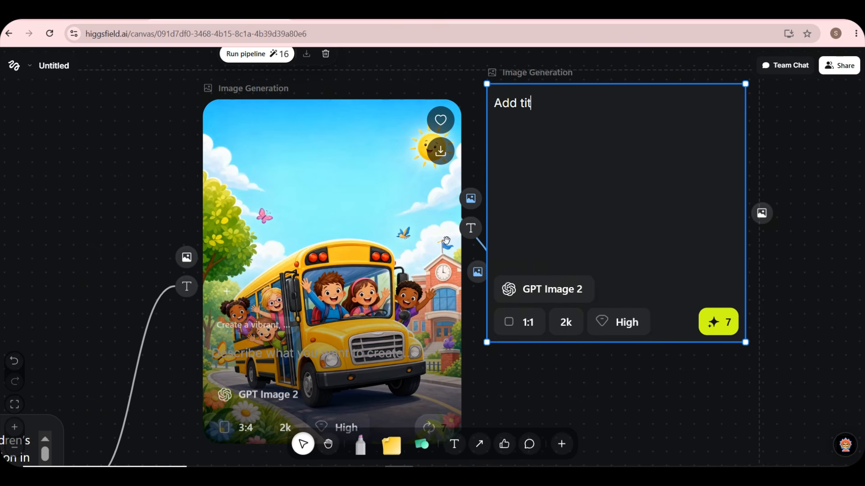
pyautogui.write('le ( School Bus Adventure ) to this book co')
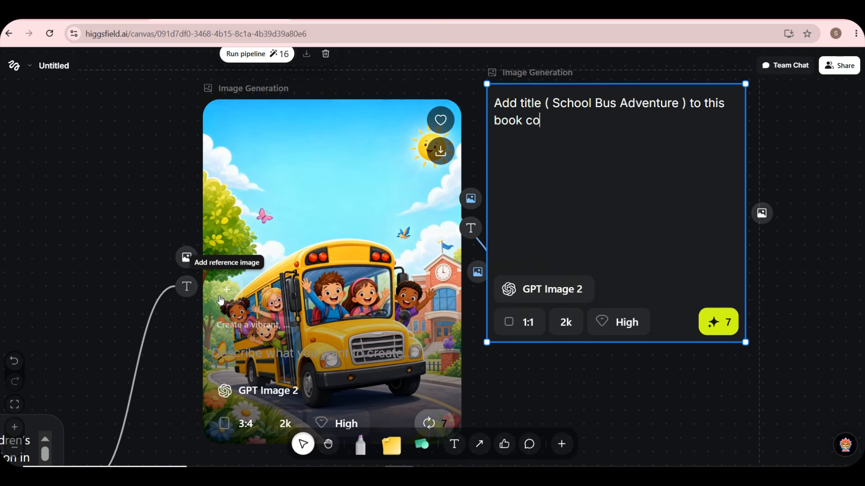
pyautogui.write('ver without changing anything')
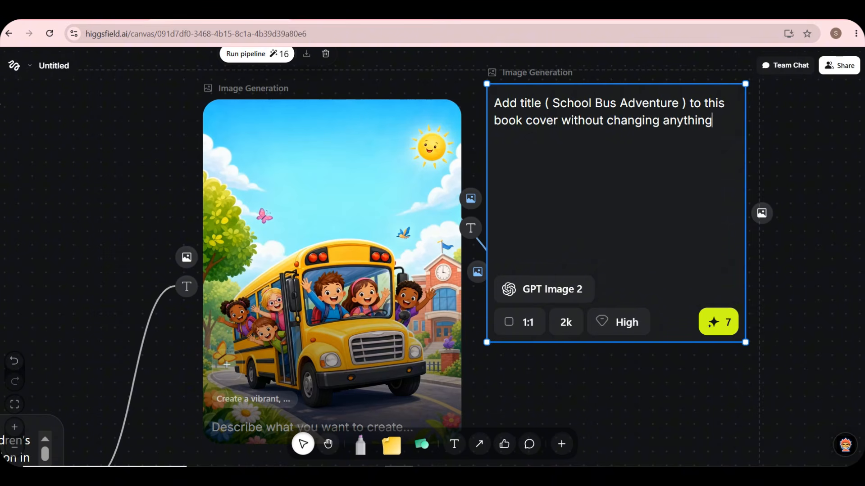
# - Set the title node's aspect ratio to 3:4, generate the titled cover and inspect it up close
pyautogui.click(523, 322)
pyautogui.click(492, 292)
pyautogui.click(721, 406)
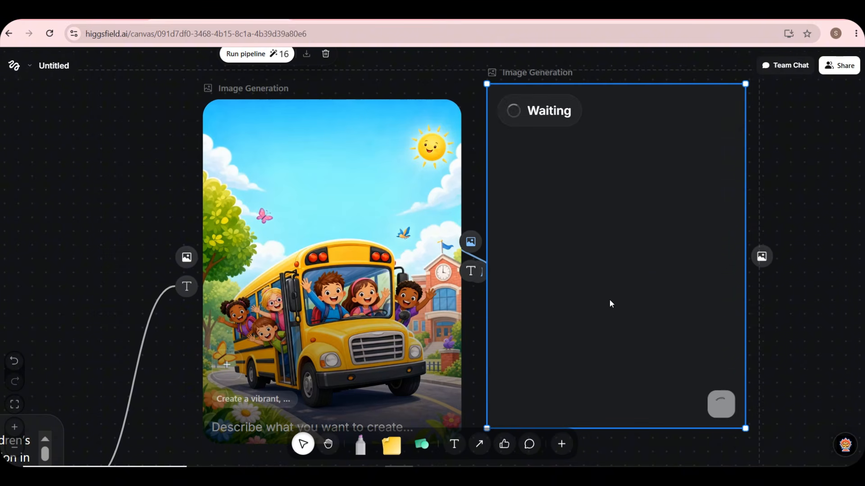
pyautogui.scroll(-5, 609, 300)
pyautogui.scroll(5, 502, 225)
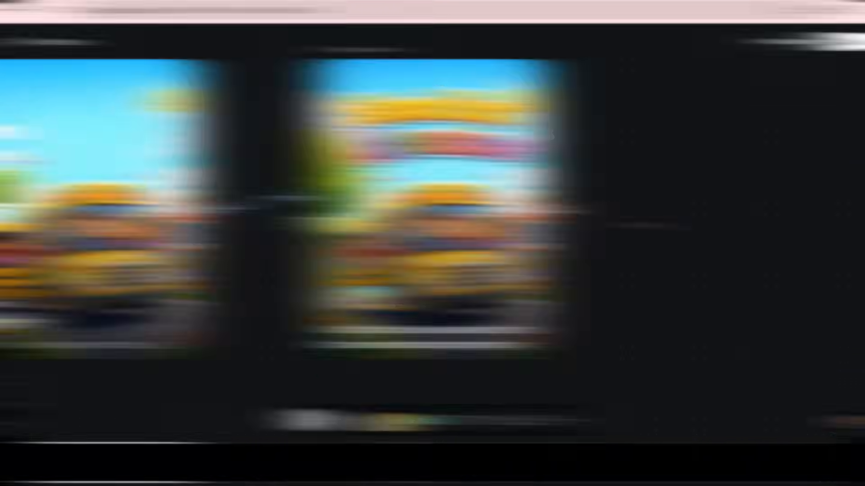
pyautogui.scroll(2, 489, 176)
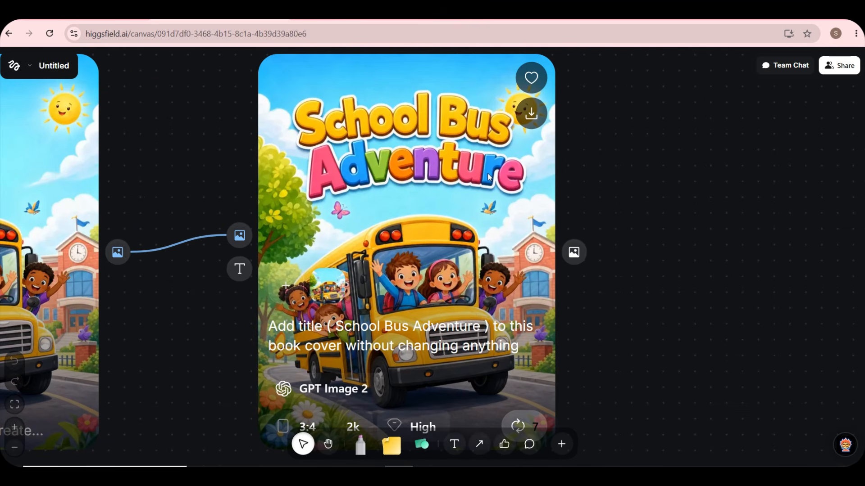
pyautogui.scroll(-3, 394, 169)
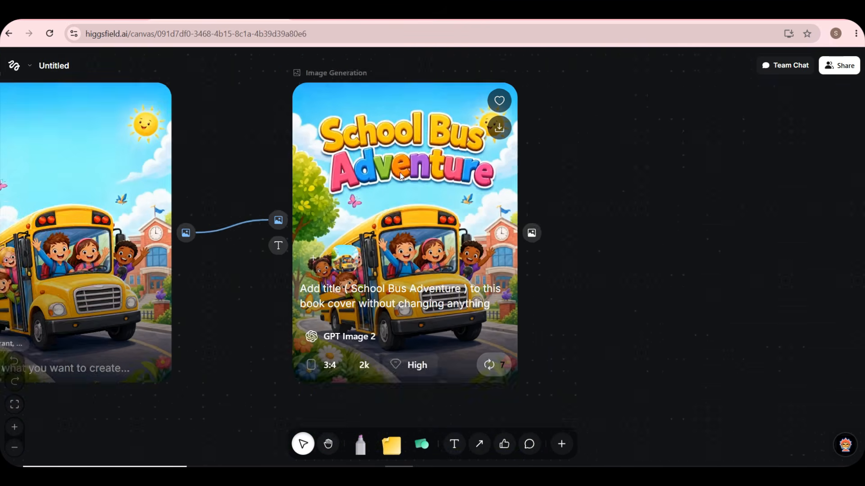
pyautogui.scroll(3, 424, 173)
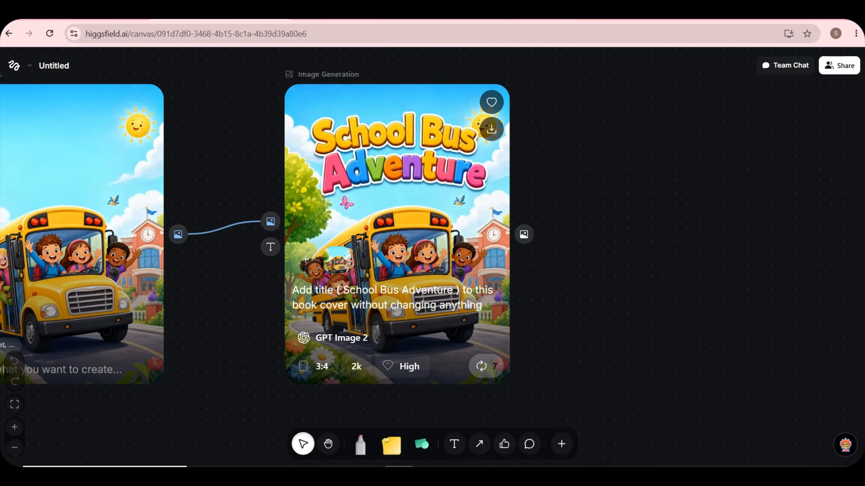
# - Connect a new Image Generation node to the titled School Bus Adventure cover and set its aspect ratio to 3:4
pyautogui.moveTo(566, 301); pyautogui.dragTo(465, 304)
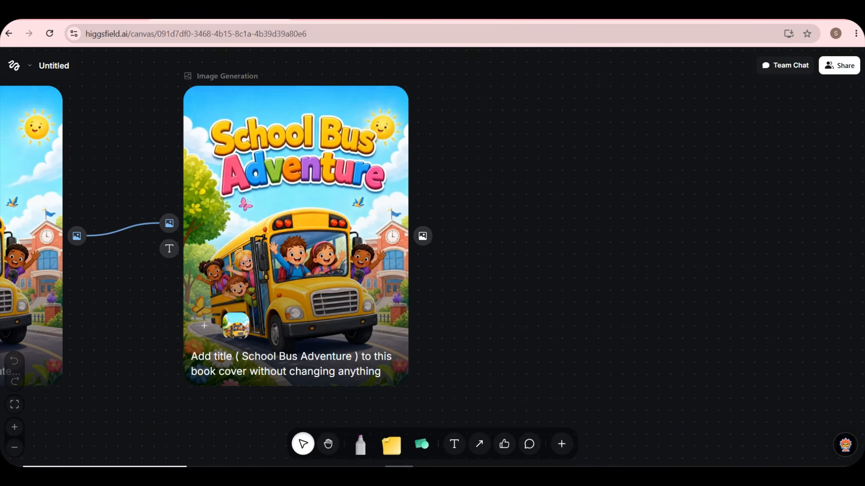
pyautogui.click(423, 237)
pyautogui.click(482, 218)
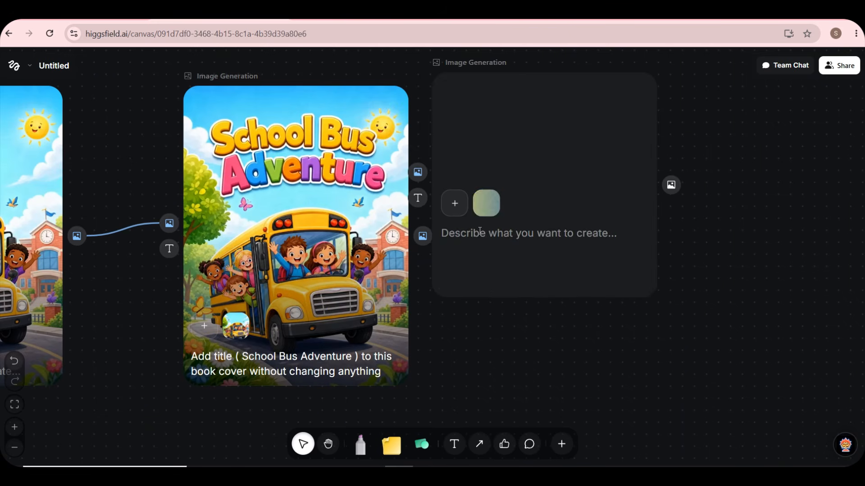
pyautogui.click(460, 280)
pyautogui.click(434, 251)
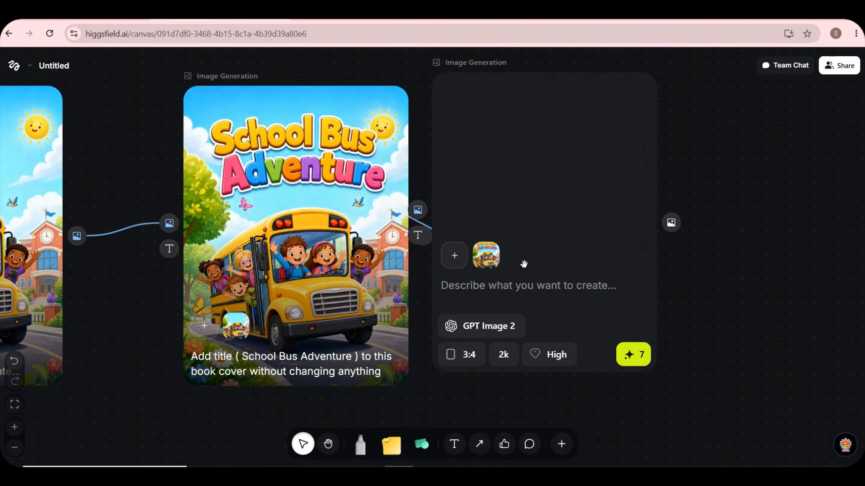
# - Enter the prompt for a realistic 3D mockup of a spiral-bound children's coloring book, generate it and examine the result
pyautogui.click(520, 287)
pyautogui.write('A highly realistic 3D product mockup of a spiral-bound children’s coloring book placed on a clean, minimal desk surface (light wood or white table). The book is shown in a slightly angled top-down perspective to clearly display the full front cover.  The book has a realistic white or silver plastic spiral binding on the left side, with visible depth and natural shadows between pages.')
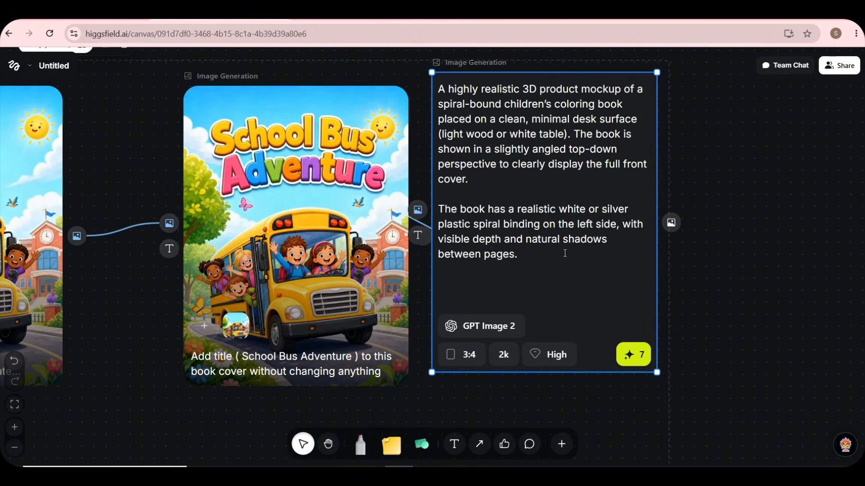
pyautogui.click(631, 363)
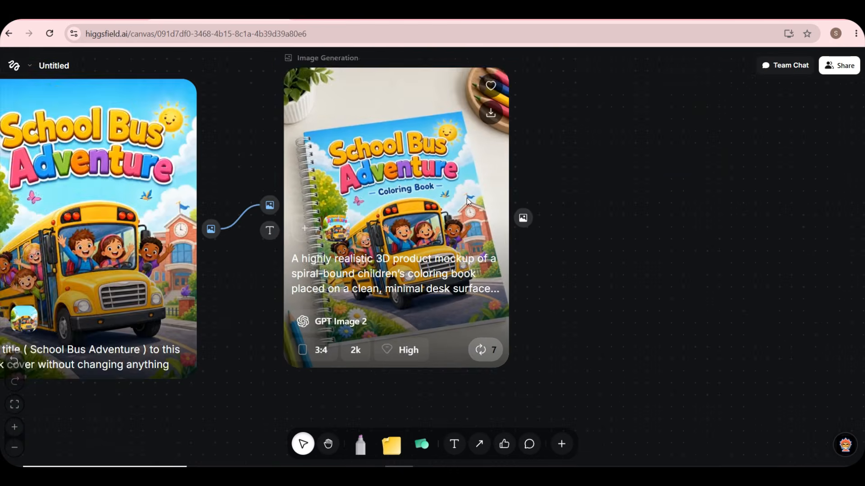
pyautogui.scroll(3, 467, 198)
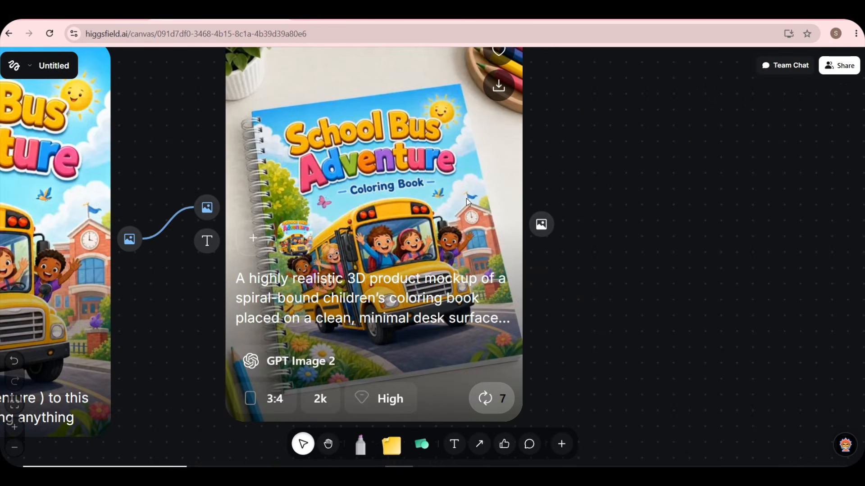
pyautogui.hscroll(-4, 652, 189)
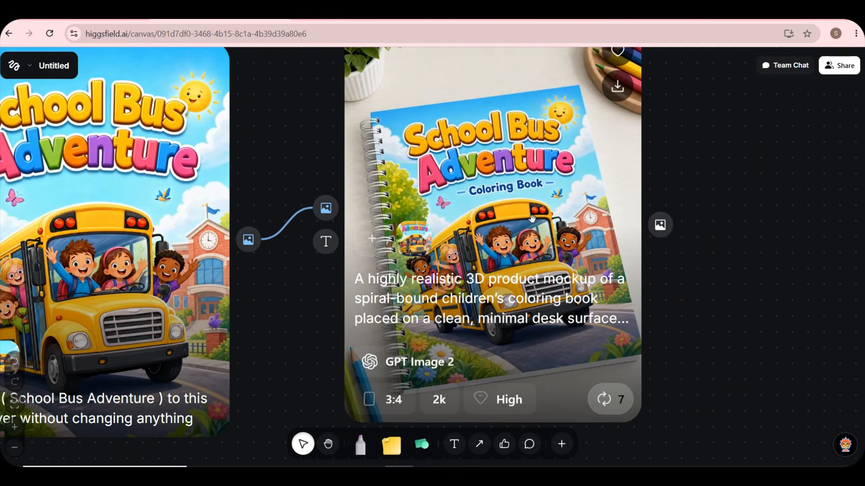
pyautogui.scroll(-2, 540, 232)
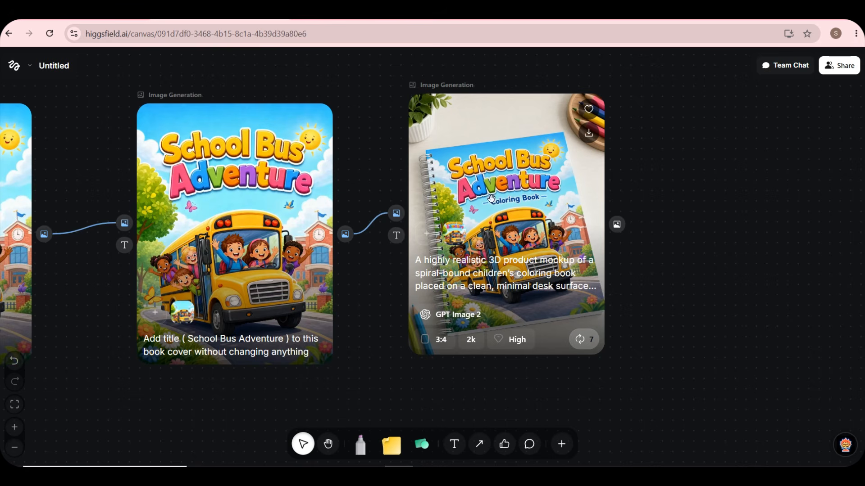
pyautogui.scroll(-2, 638, 296)
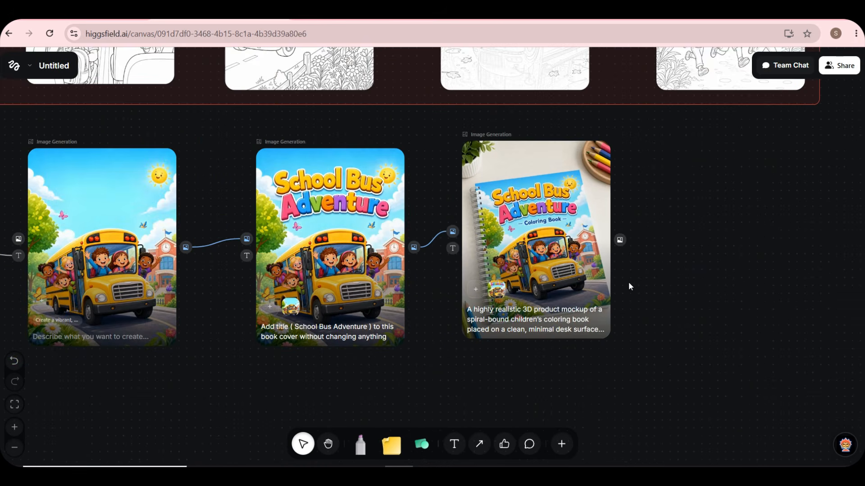
# - Connect a Video Generation node to the spiral-bound book mockup
pyautogui.press('space')
pyautogui.moveTo(629, 282); pyautogui.dragTo(441, 285)
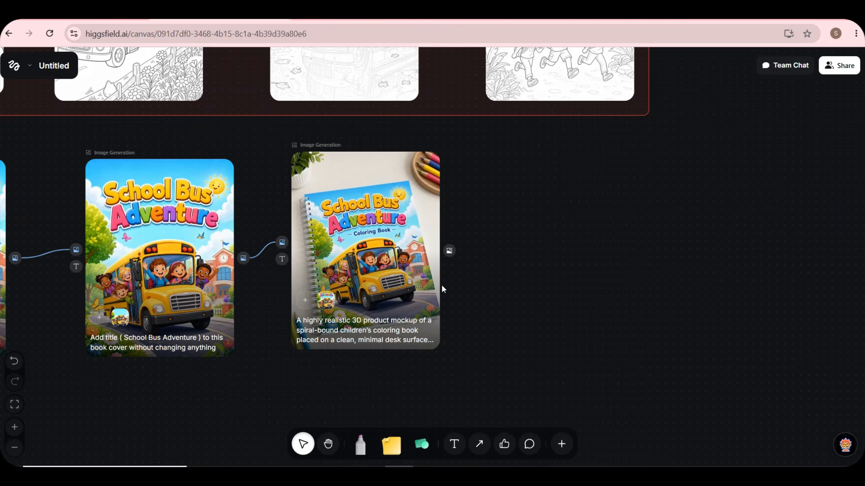
pyautogui.click(449, 250)
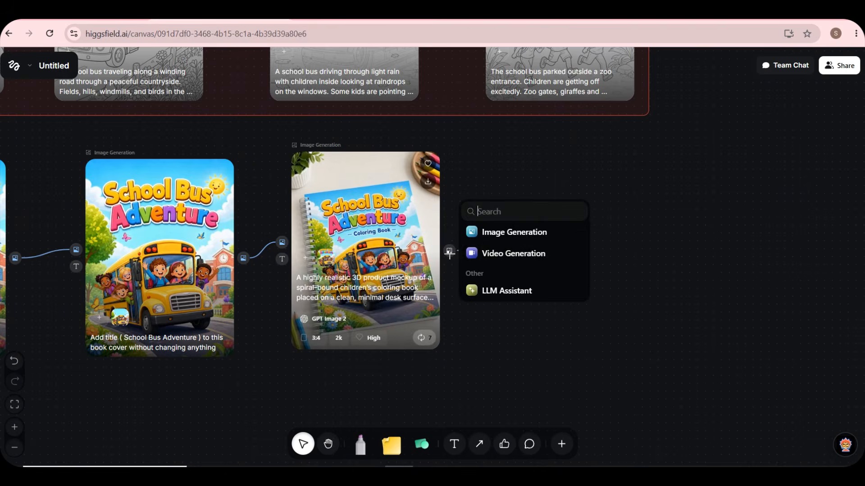
pyautogui.click(506, 260)
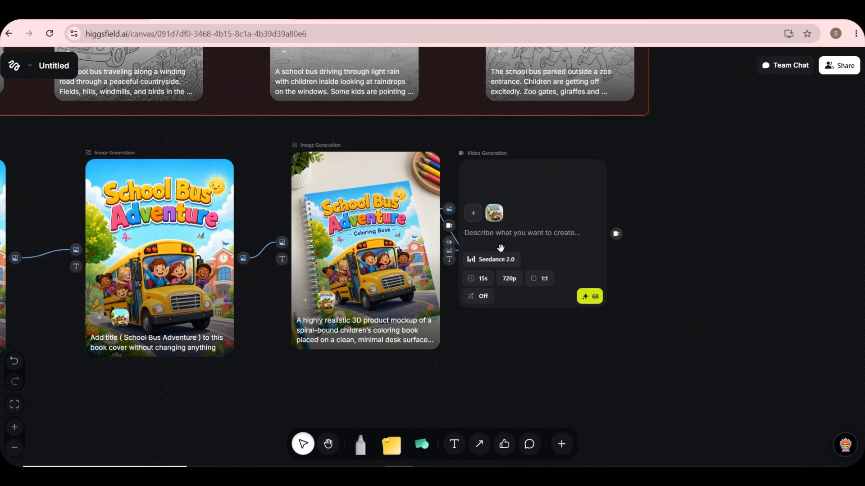
pyautogui.scroll(2, 503, 250)
pyautogui.scroll(2, 501, 249)
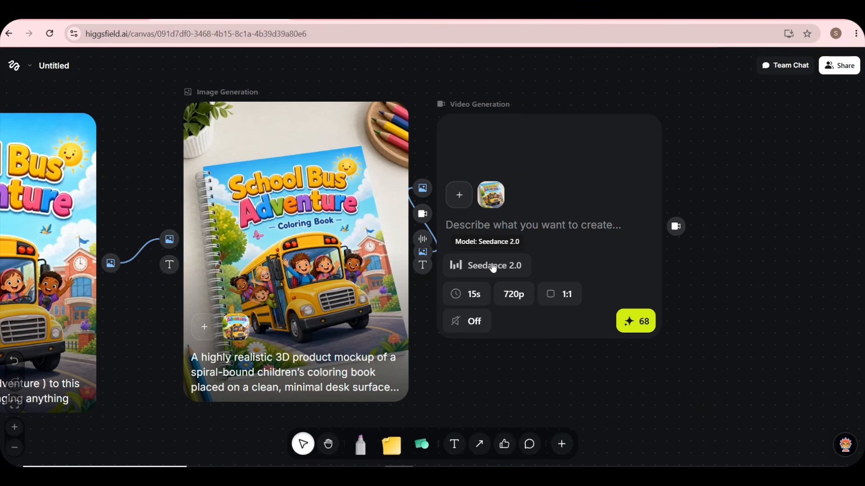
# - Configure the Seedance 2.0 video node for 1080p resolution, 10 s duration, sound on and a 9:16 aspect ratio
pyautogui.click(522, 293)
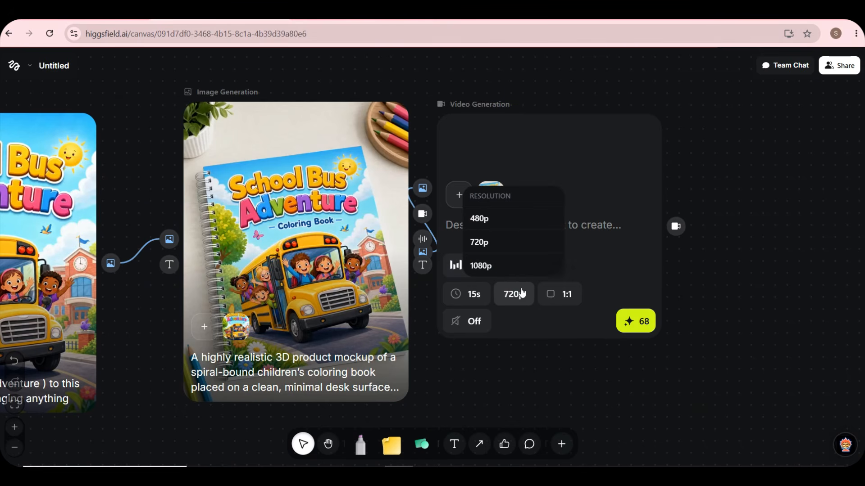
pyautogui.click(508, 268)
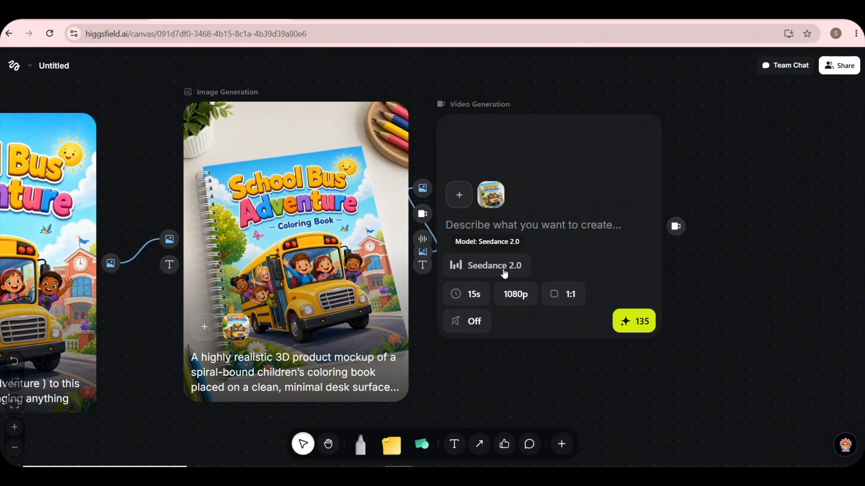
pyautogui.click(471, 294)
pyautogui.click(533, 258)
pyautogui.moveTo(533, 258)
pyautogui.mouseDown()
pyautogui.moveTo(525, 260)
pyautogui.moveTo(546, 258)
pyautogui.mouseUp()
pyautogui.click(474, 328)
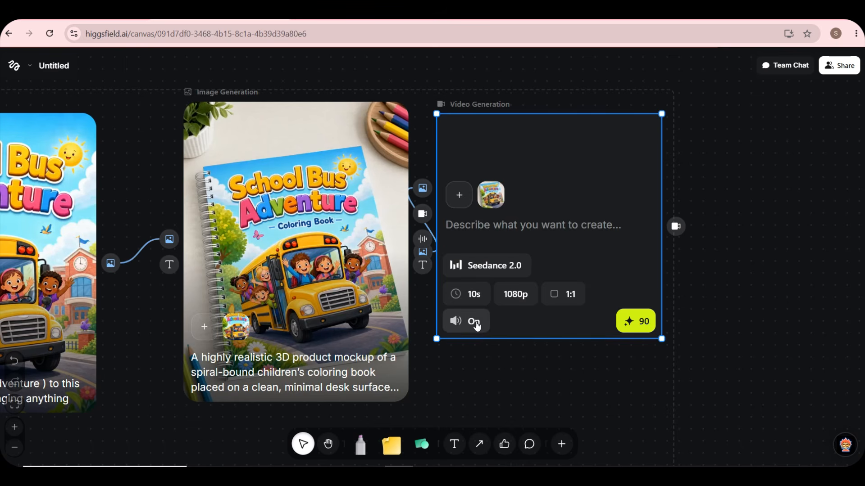
pyautogui.click(556, 299)
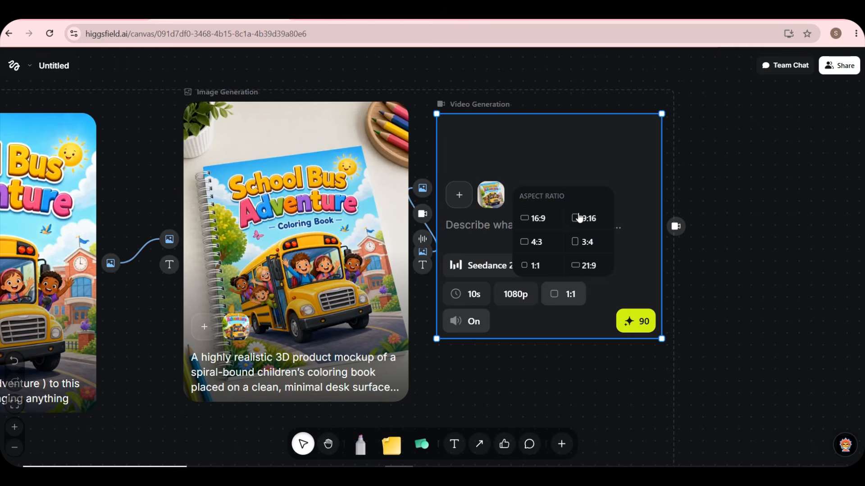
pyautogui.click(579, 218)
# - Group the cover prompt, cover images, mockup and video nodes below the red group, and color the new group yellow
pyautogui.scroll(-2, 541, 320)
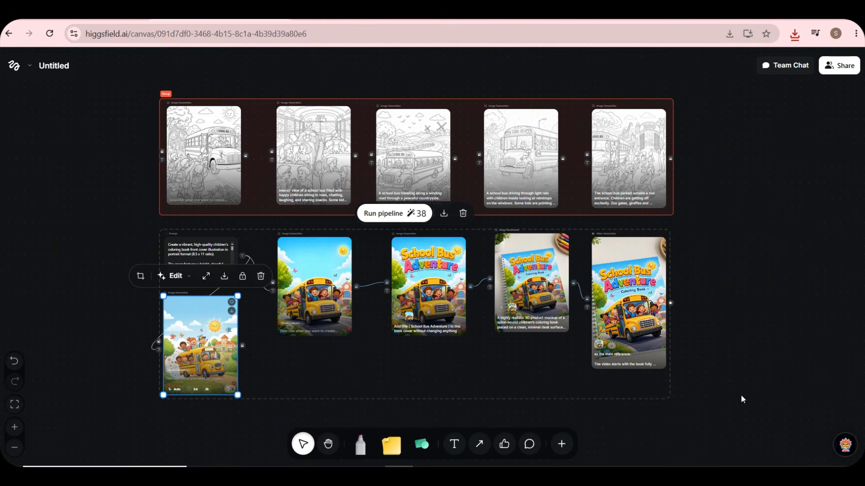
pyautogui.moveTo(738, 397); pyautogui.dragTo(89, 227)
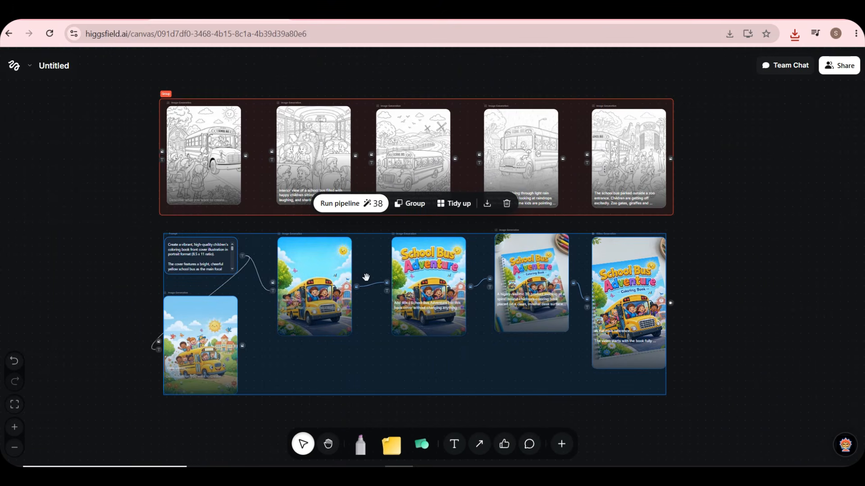
pyautogui.click(408, 208)
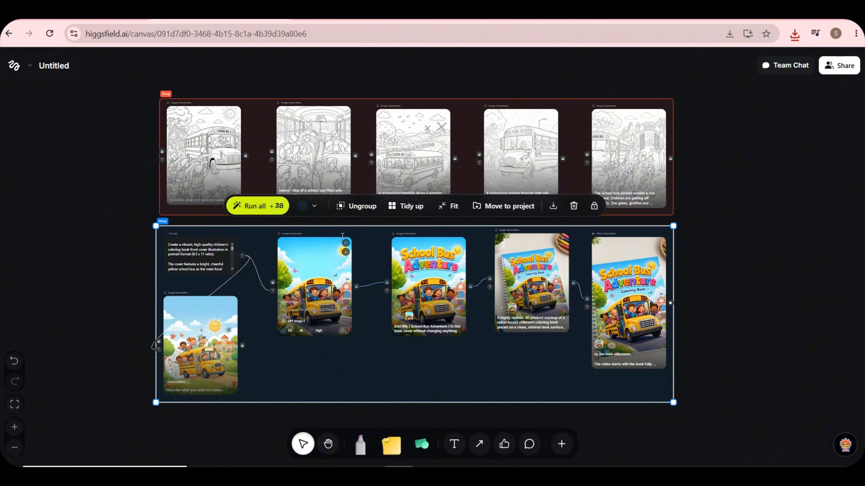
pyautogui.click(317, 209)
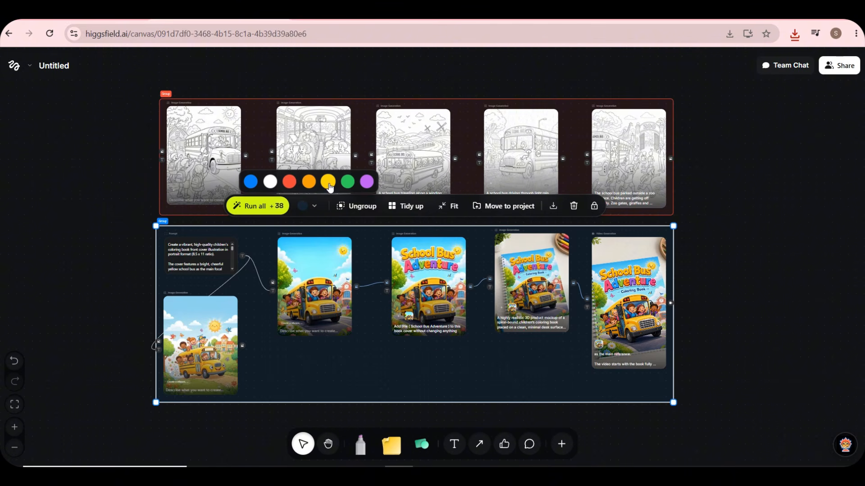
pyautogui.click(329, 182)
# - Change the cover workflow group's color to green and deselect it
pyautogui.click(308, 206)
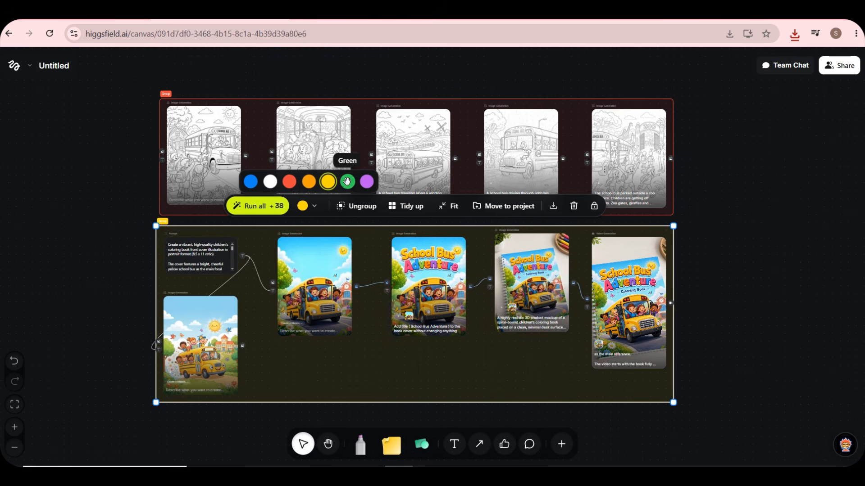
pyautogui.click(347, 181)
pyautogui.click(739, 267)
pyautogui.rightClick(739, 266)
pyautogui.press('Escape')
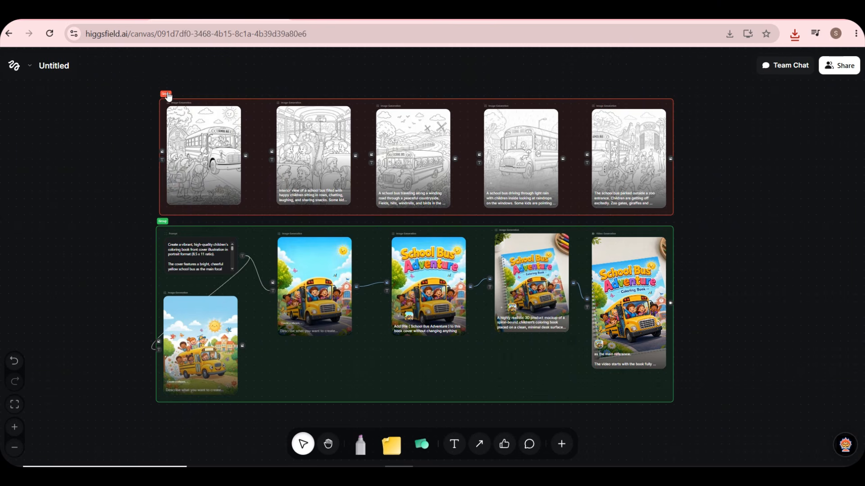
# - Delete the red group of coloring pages and undo the deletion
pyautogui.click(183, 98)
pyautogui.press('Delete')
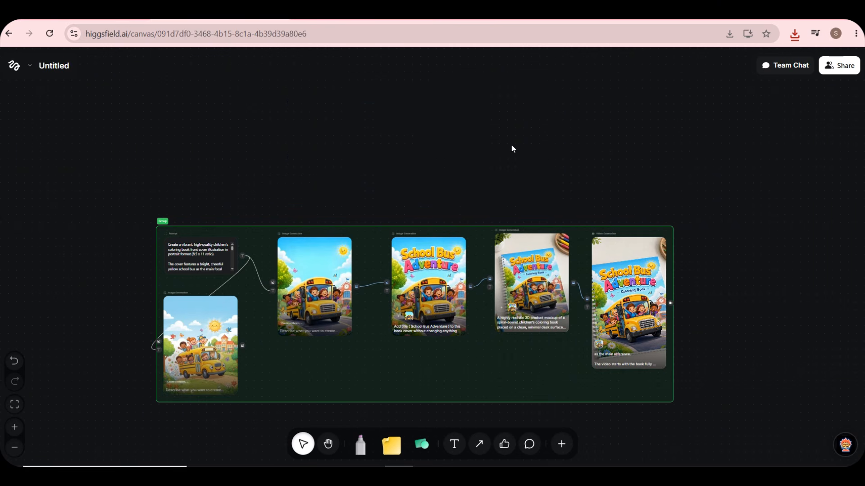
pyautogui.hotkey('ctrl', 'z')
pyautogui.scroll(-3, 533, 197)
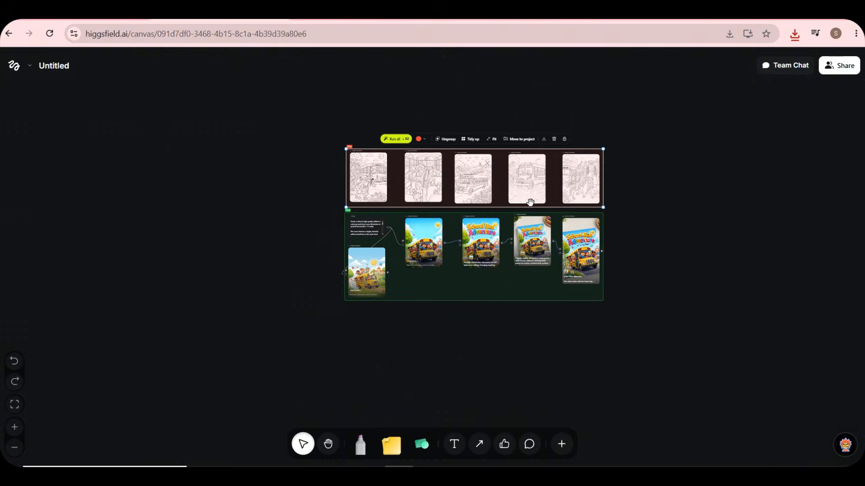
pyautogui.moveTo(653, 320); pyautogui.dragTo(459, 195)
pyautogui.hscroll(5, 458, 195)
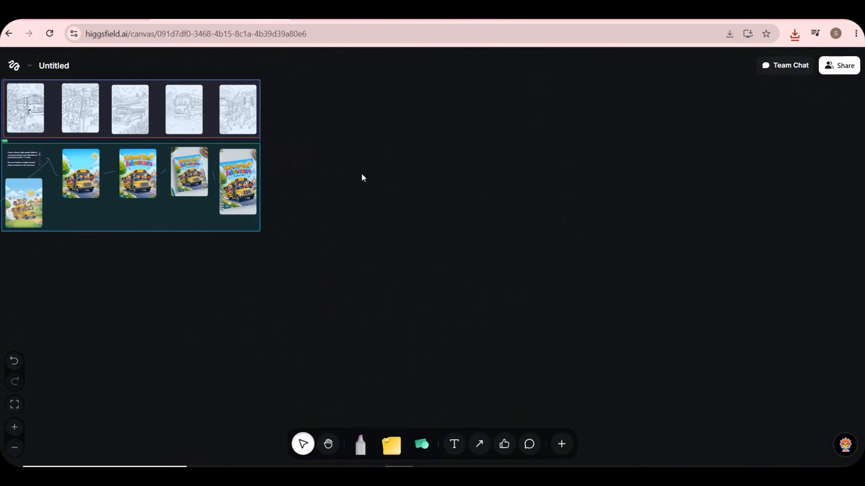
pyautogui.press('h')
pyautogui.moveTo(361, 175); pyautogui.dragTo(201, 220)
pyautogui.press('v')
pyautogui.hscroll(-3, 349, 225)
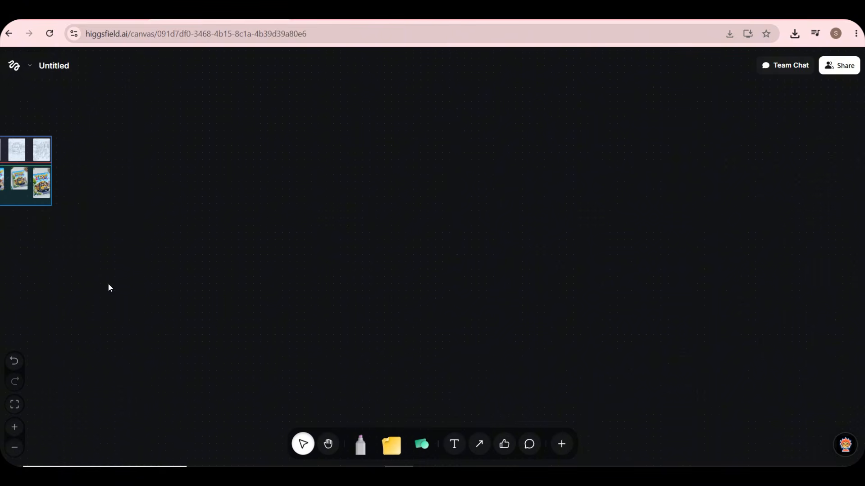
pyautogui.scroll(-2, 90, 252)
pyautogui.press('h')
pyautogui.moveTo(88, 192); pyautogui.dragTo(378, 263)
pyautogui.press('v')
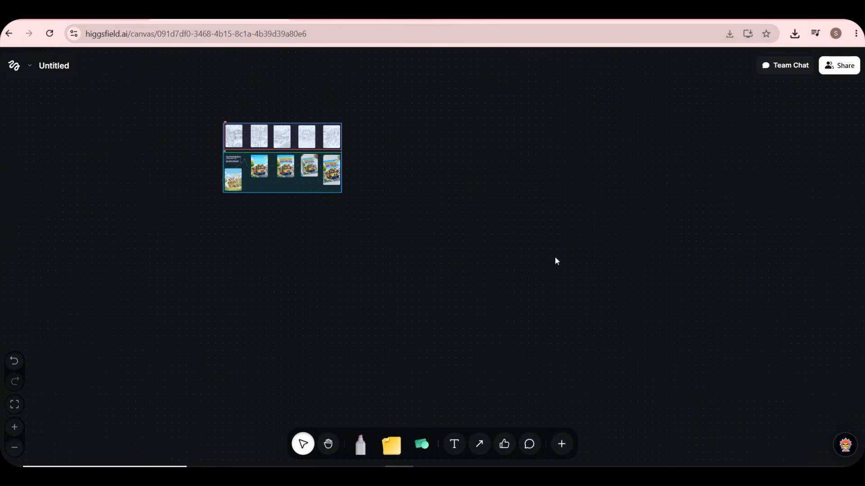
# - Start a comment on the empty canvas, then beside the red group of coloring pages
pyautogui.click(527, 444)
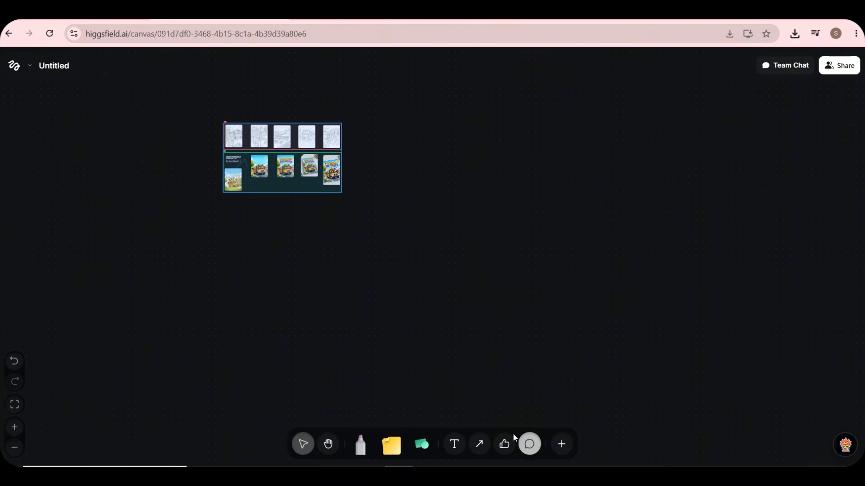
pyautogui.click(563, 287)
pyautogui.scroll(3, 567, 233)
pyautogui.scroll(-2, 566, 233)
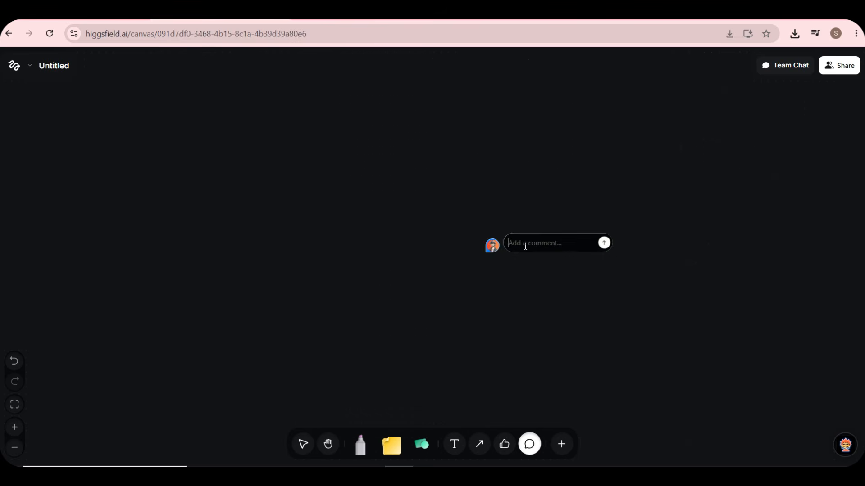
pyautogui.click(275, 151)
pyautogui.click(250, 100)
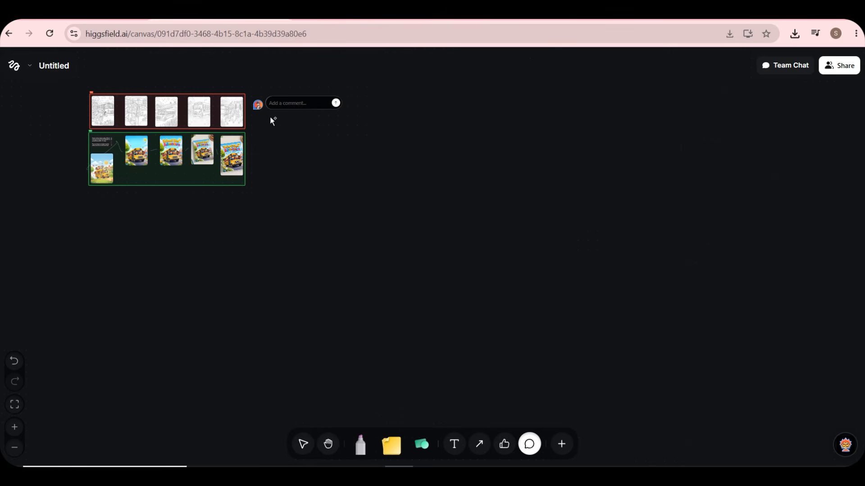
# - Place an empty text box on the blank canvas beyond the two groups
pyautogui.click(454, 444)
pyautogui.click(402, 233)
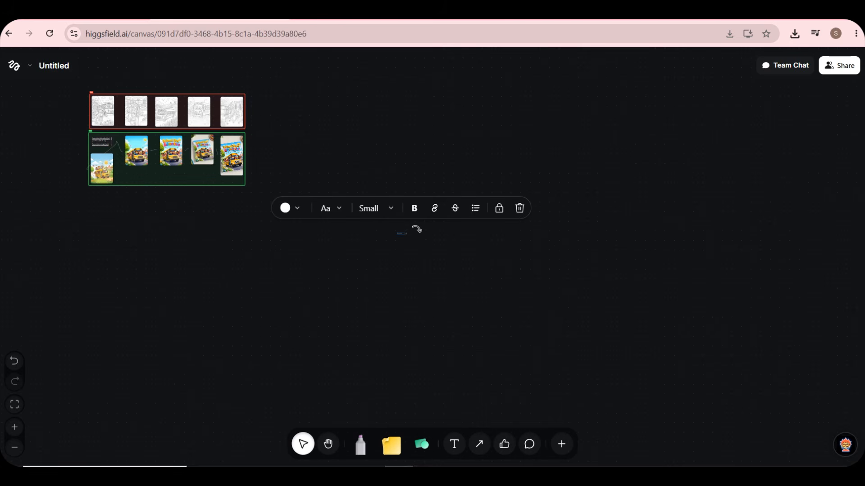
pyautogui.scroll(3, 409, 238)
# - Draw a white freehand looped shape near the empty text box and add two white arrows around it
pyautogui.click(360, 443)
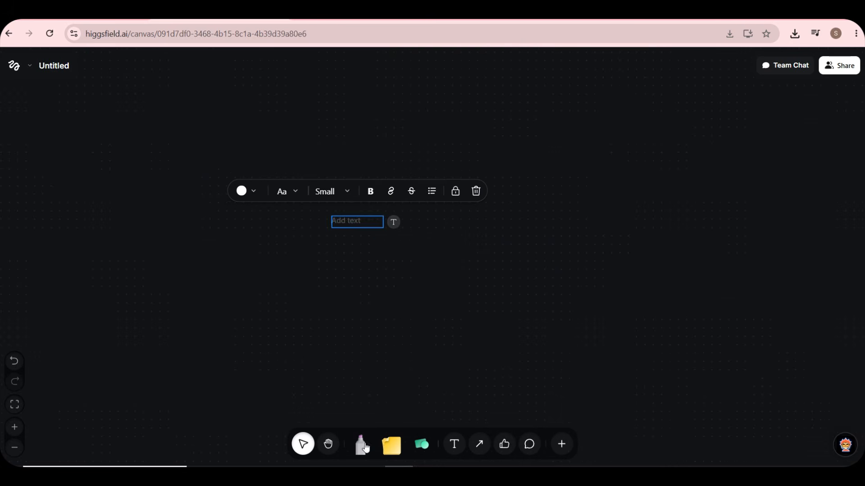
pyautogui.moveTo(511, 292)
pyautogui.mouseDown()
pyautogui.moveTo(486, 262)
pyautogui.moveTo(531, 240)
pyautogui.mouseUp()
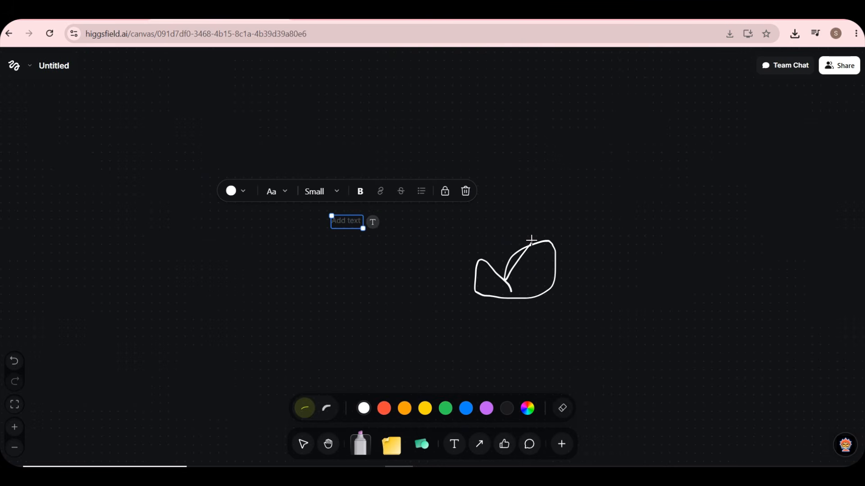
pyautogui.click(479, 444)
pyautogui.moveTo(593, 159); pyautogui.dragTo(701, 261)
pyautogui.scroll(-5, 371, 341)
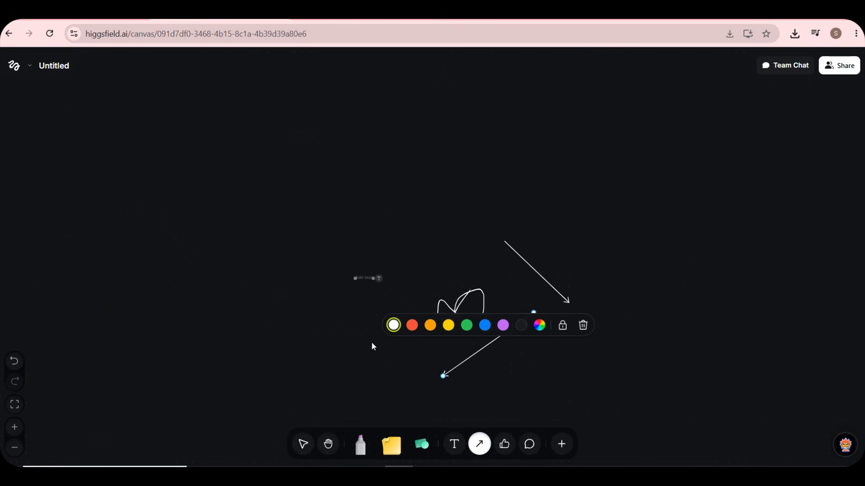